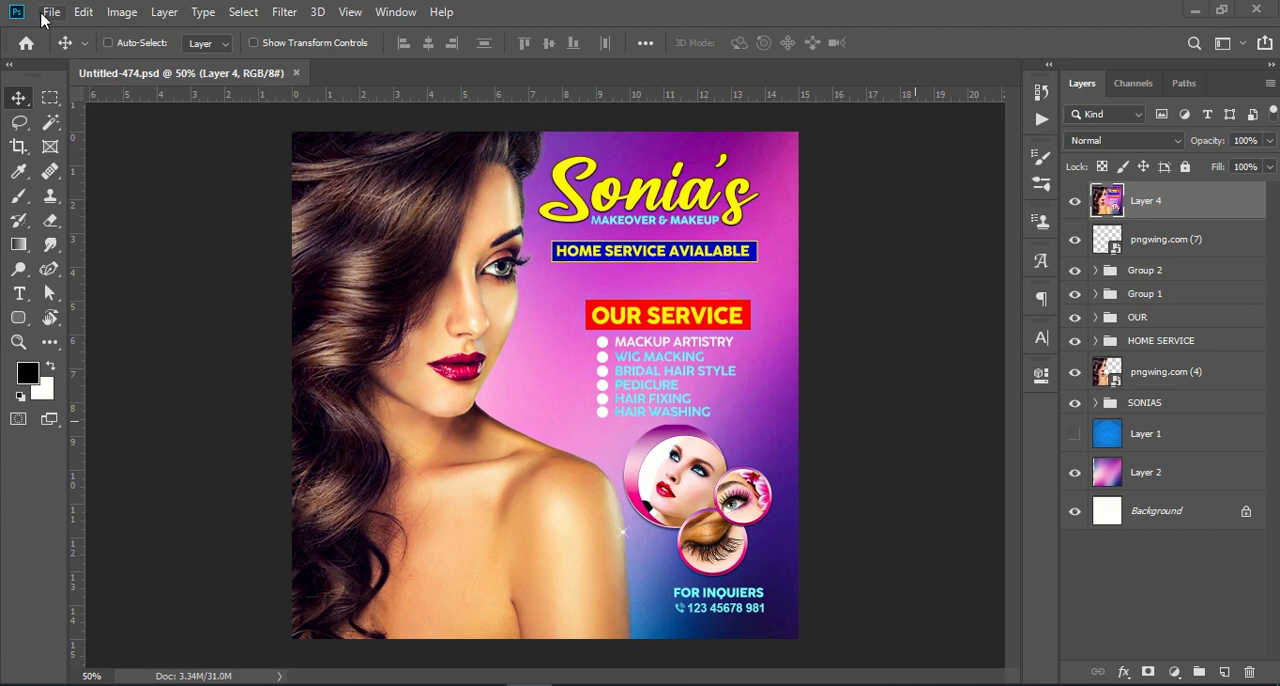
# Create a new white 1080 x 1080 px RGB document at 72 pixels/inch and bring it to the front.
pyautogui.click(50, 13)
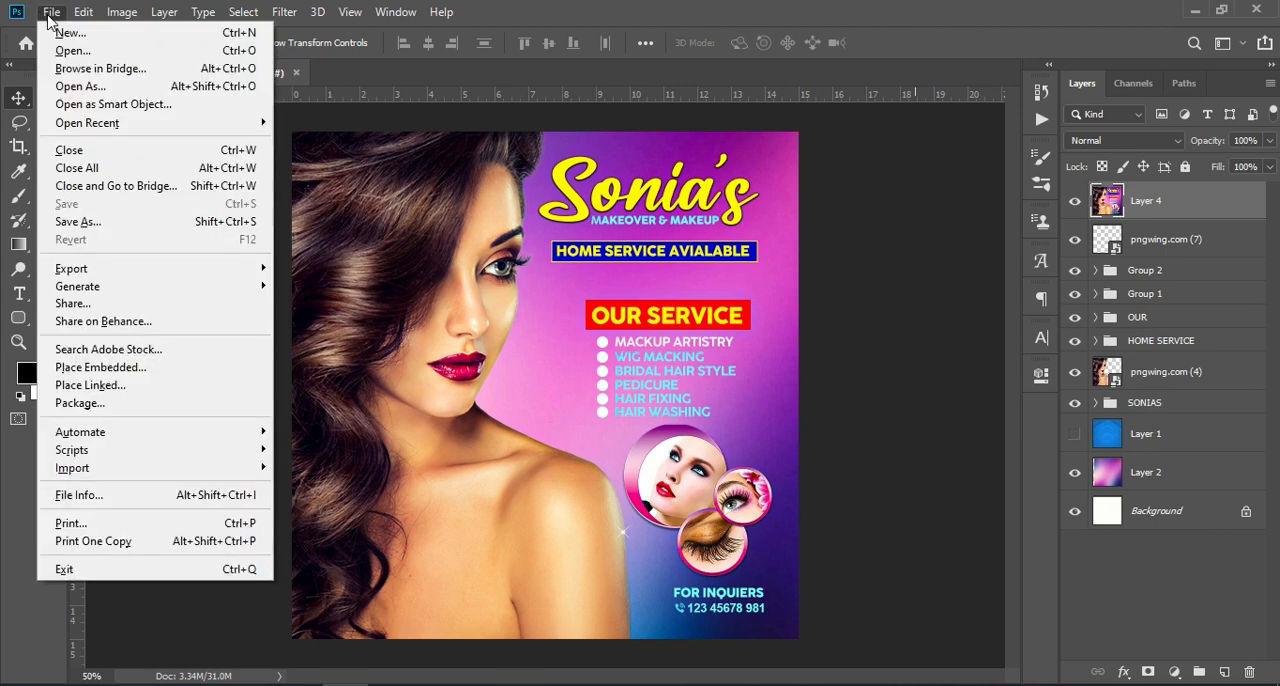
pyautogui.click(103, 38)
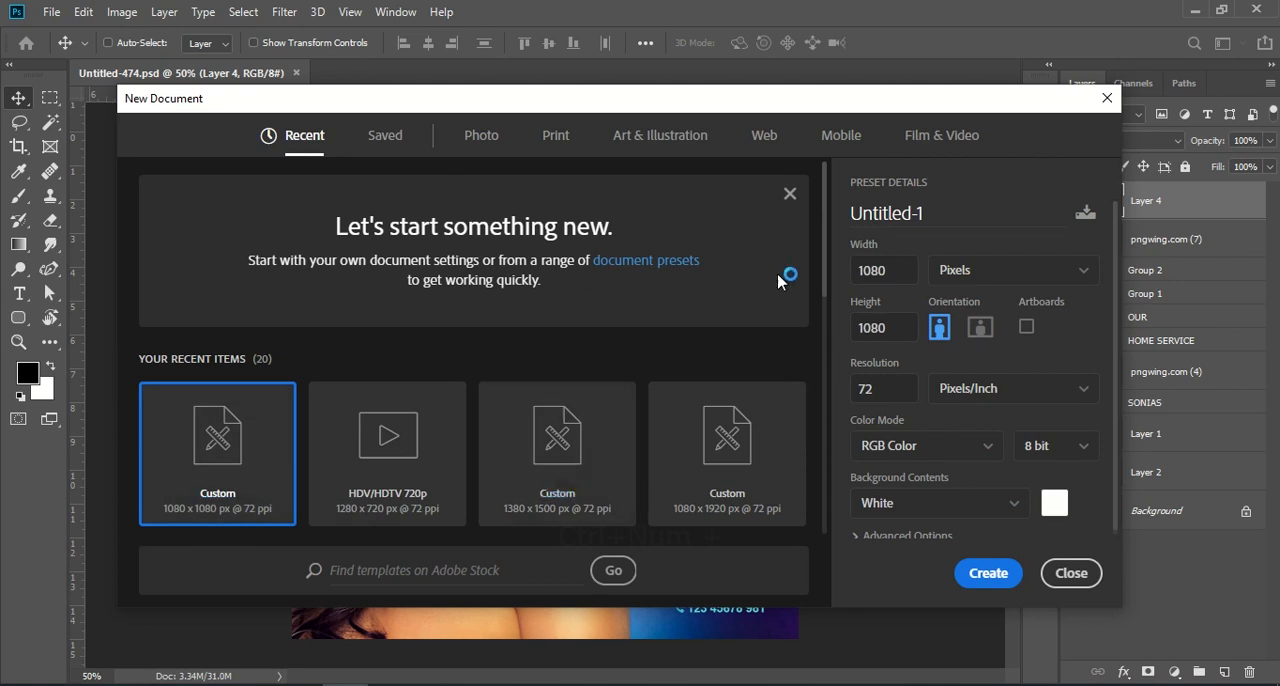
pyautogui.doubleClick(897, 271)
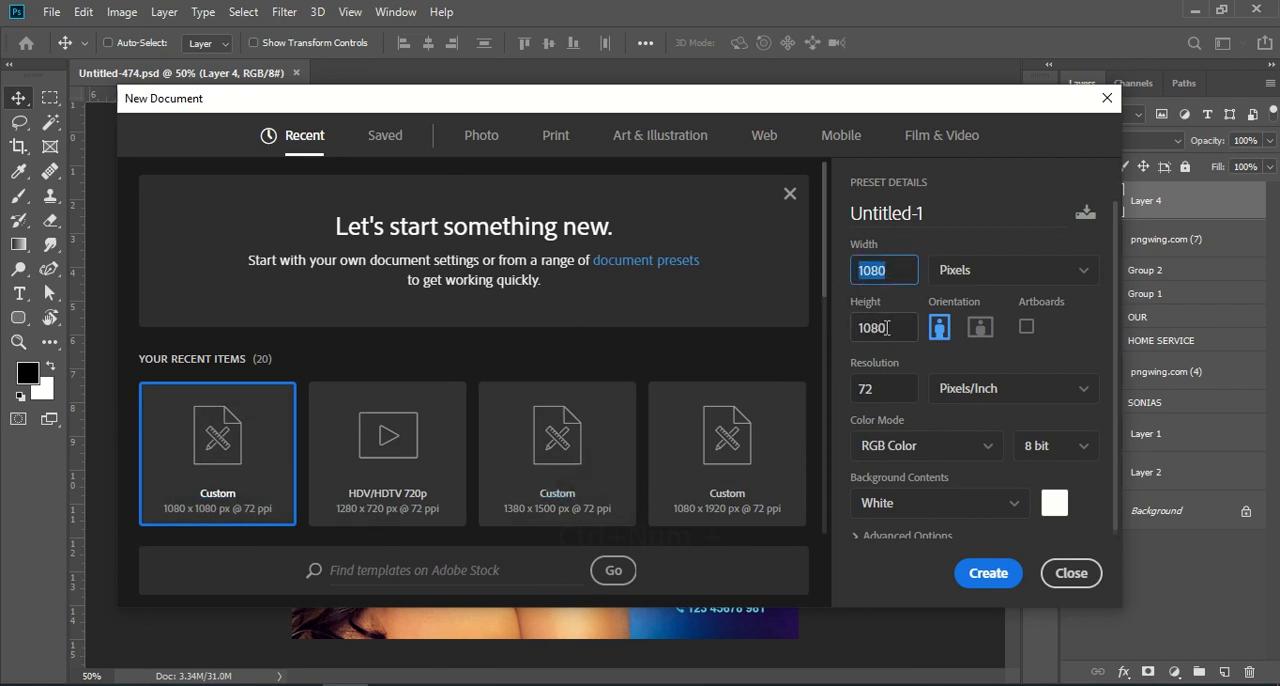
pyautogui.doubleClick(853, 336)
pyautogui.click(993, 576)
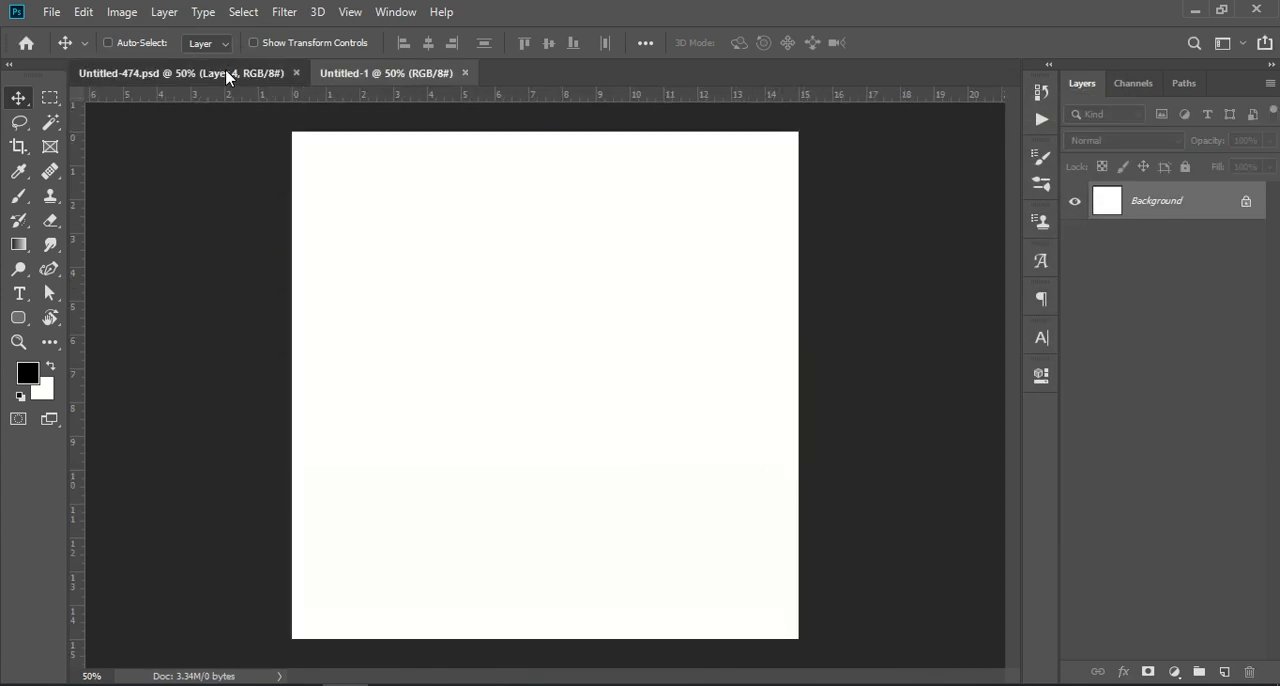
pyautogui.click(229, 73)
pyautogui.click(366, 74)
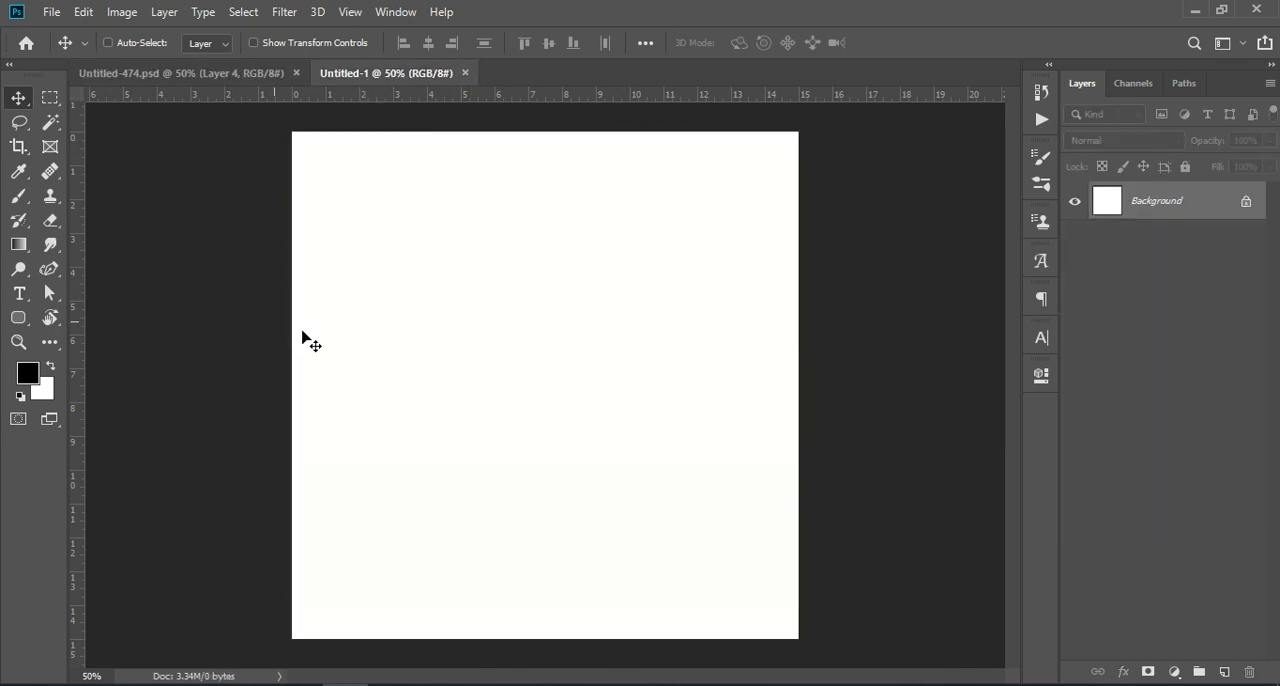
# Place pngwing.com (4) from Downloads as an embedded image, scaled to about 156% to fill the canvas's left side.
pyautogui.click(51, 11)
pyautogui.click(137, 368)
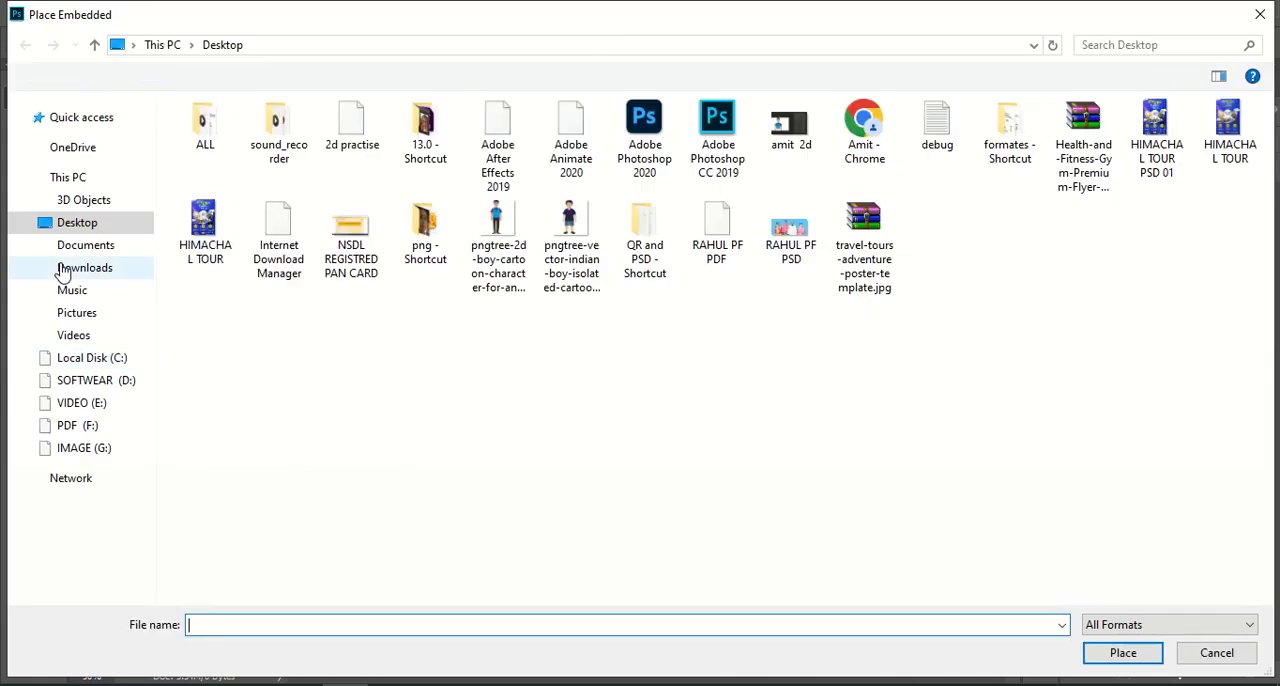
pyautogui.click(68, 268)
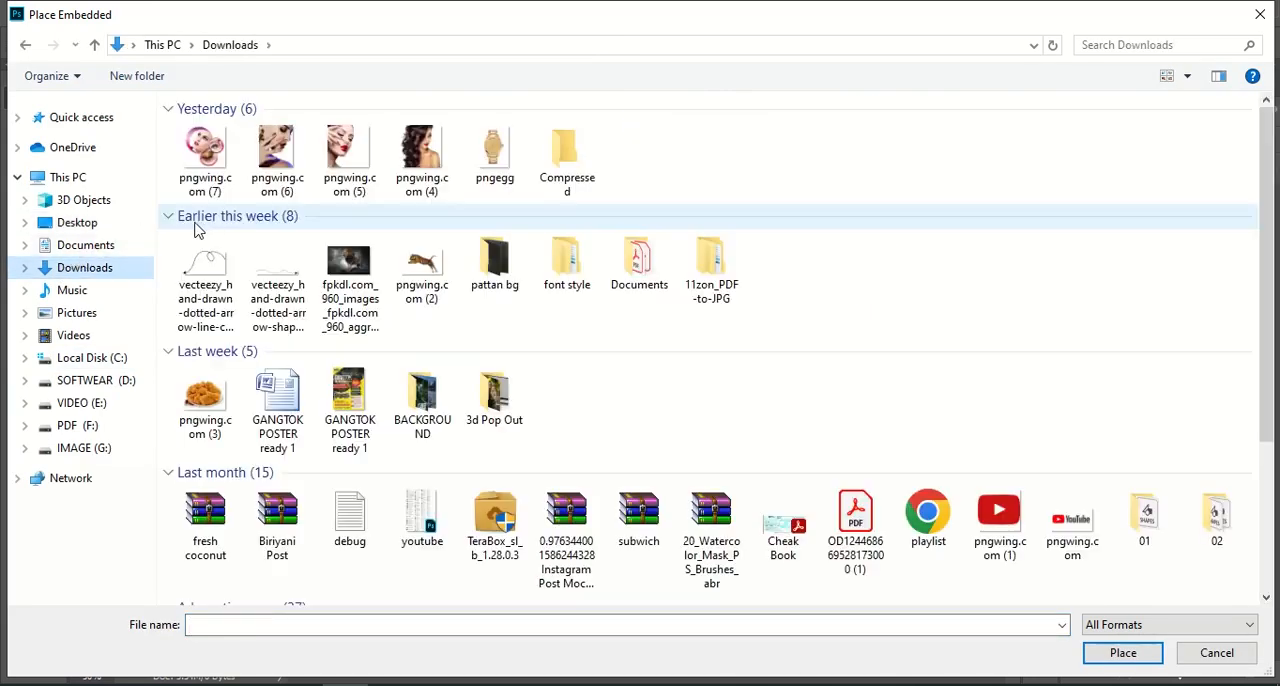
pyautogui.click(421, 150)
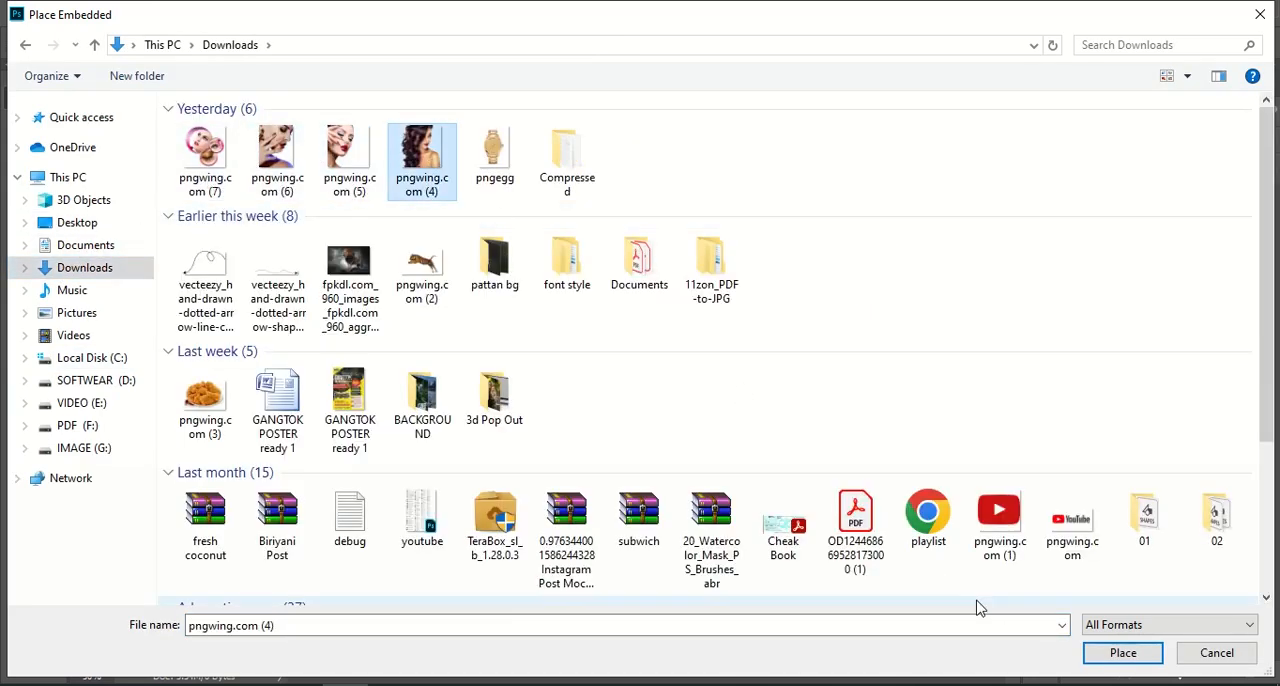
pyautogui.click(1103, 652)
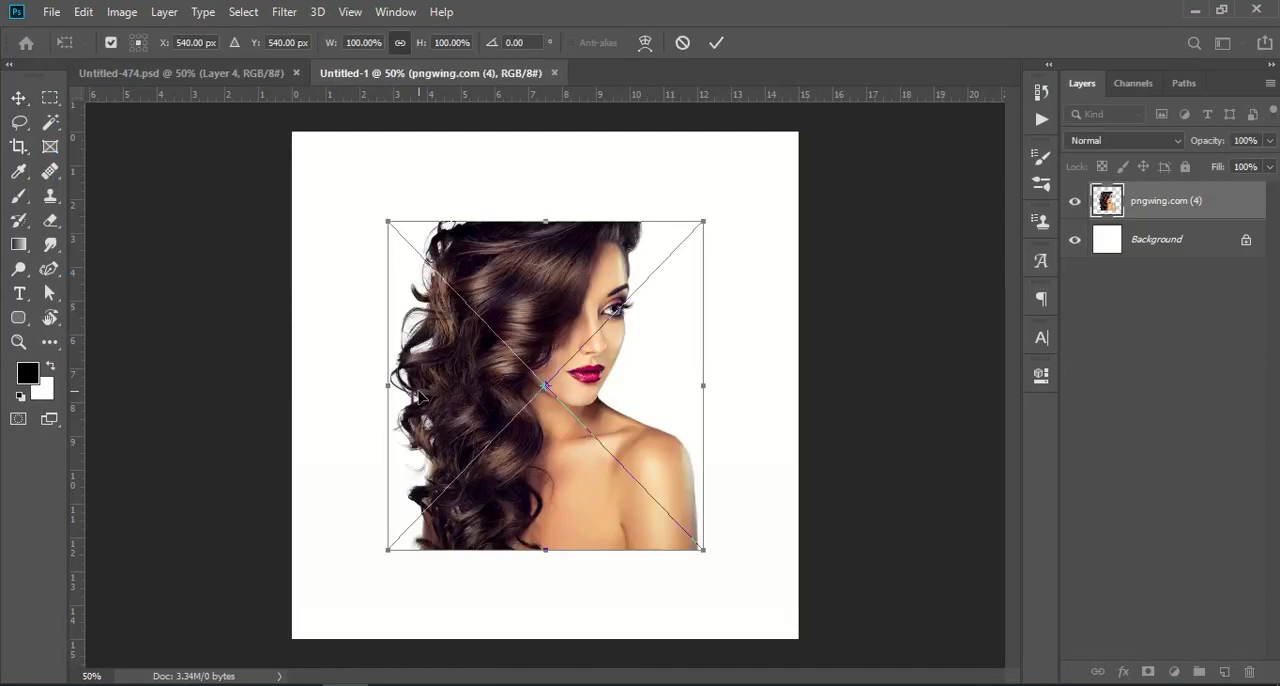
pyautogui.moveTo(390, 387); pyautogui.dragTo(139, 400)
pyautogui.press('Return')
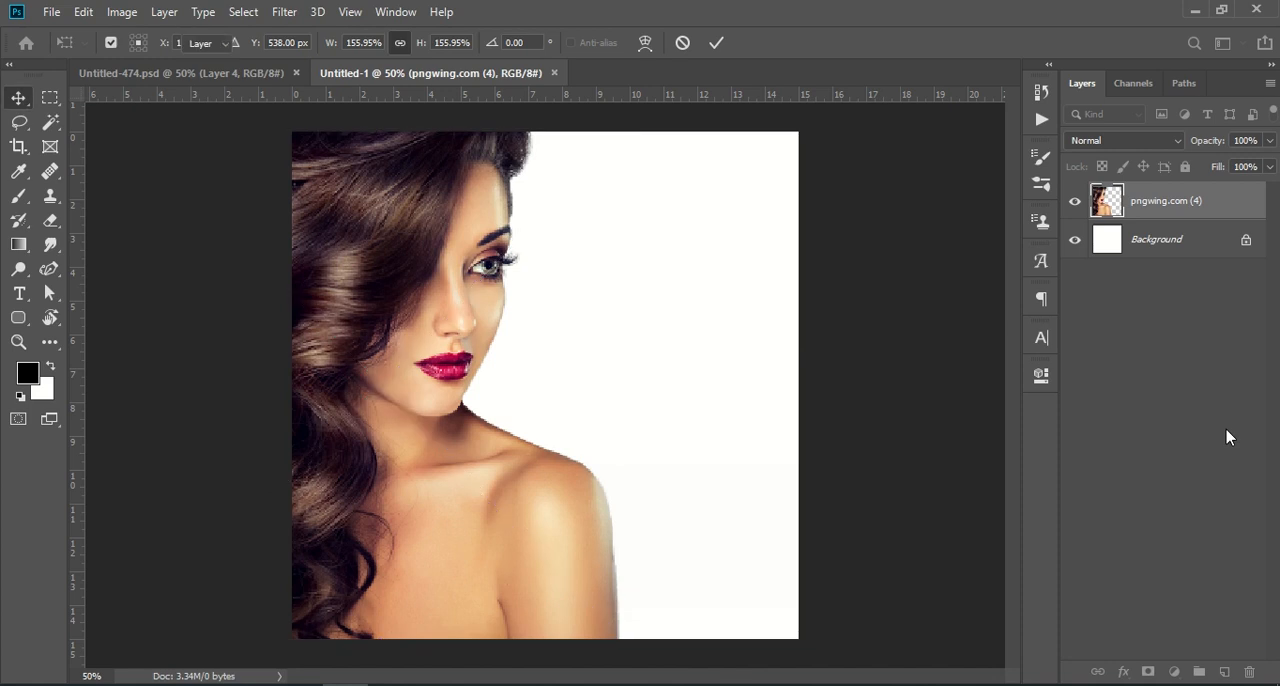
# Copy the purple gradient Layer 2 from Untitled-474.psd into Untitled-1, covering the canvas beneath the portrait layer.
pyautogui.click(177, 74)
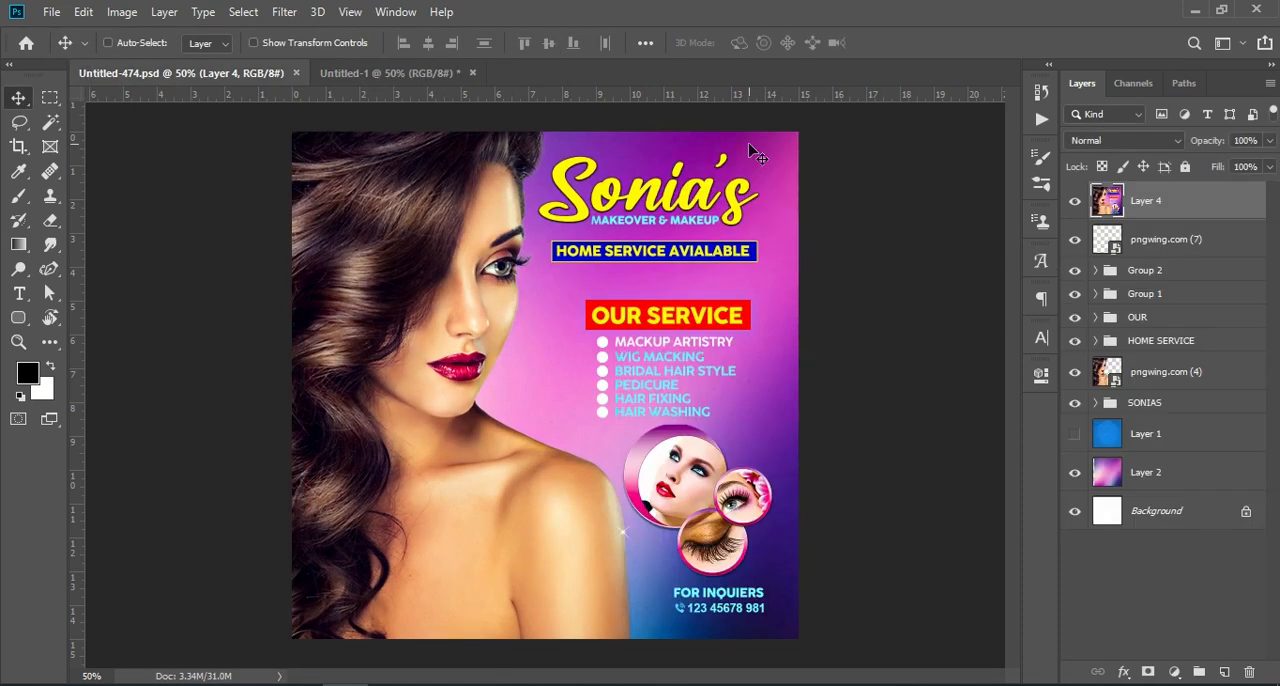
pyautogui.moveTo(1143, 462); pyautogui.dragTo(288, 347)
pyautogui.moveTo(611, 441); pyautogui.dragTo(668, 411)
pyautogui.moveTo(1198, 217); pyautogui.dragTo(1198, 267)
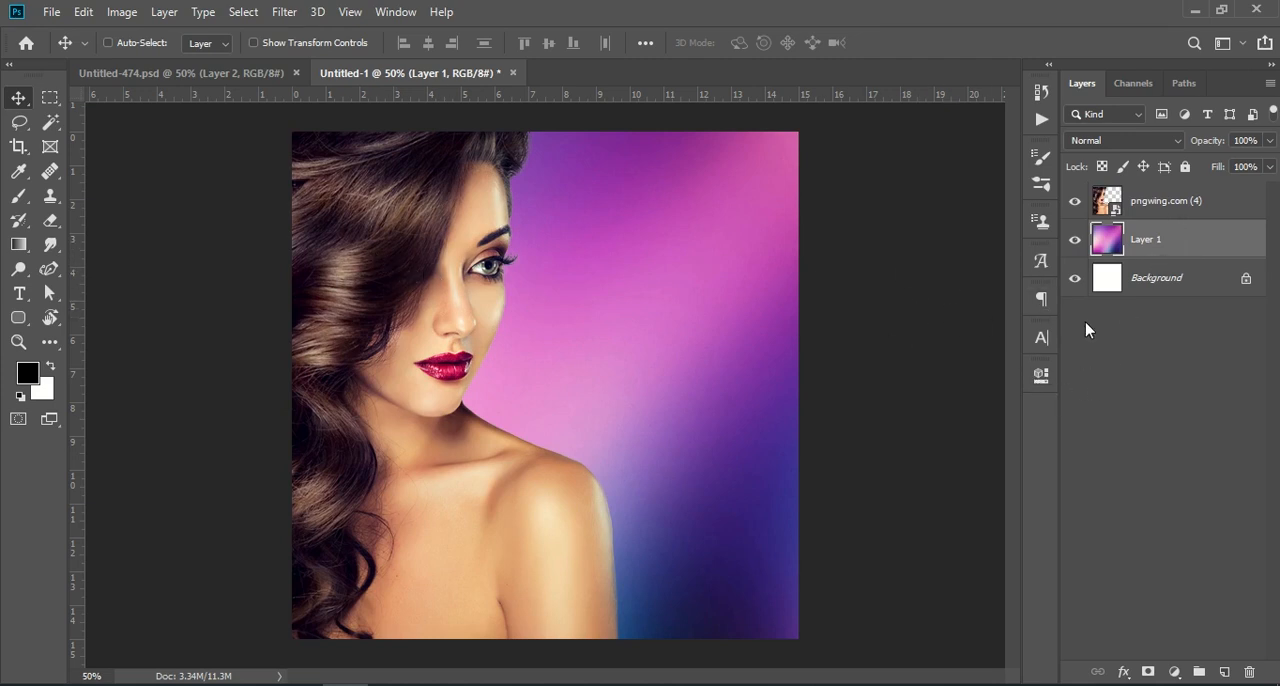
# Copy the SONIAS title group from Untitled-474.psd into Untitled-1 and position it at the canvas's upper right.
pyautogui.click(223, 75)
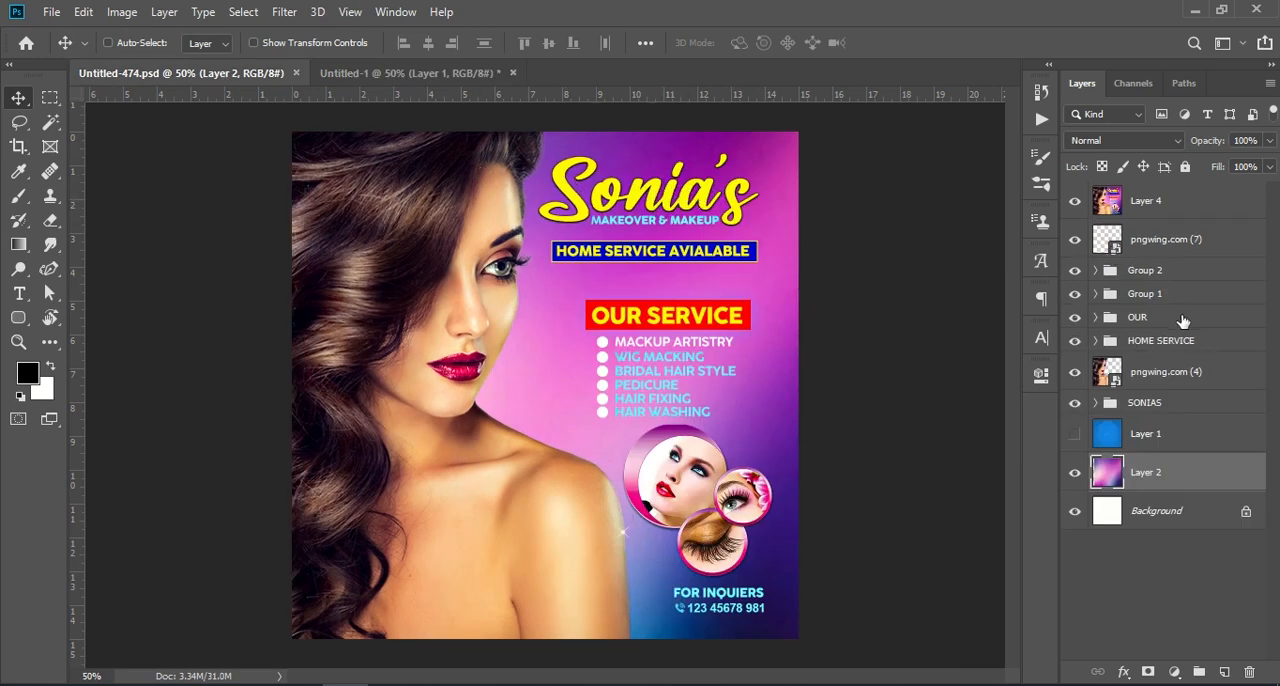
pyautogui.click(1125, 242)
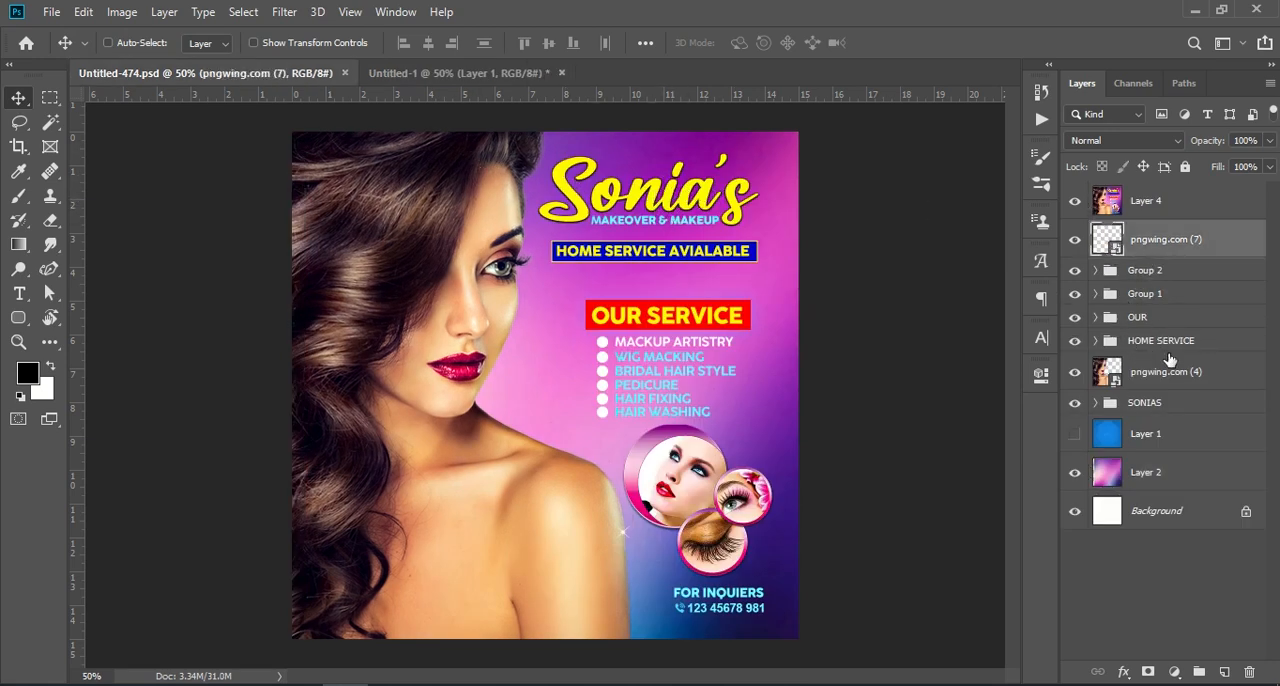
pyautogui.click(1145, 402)
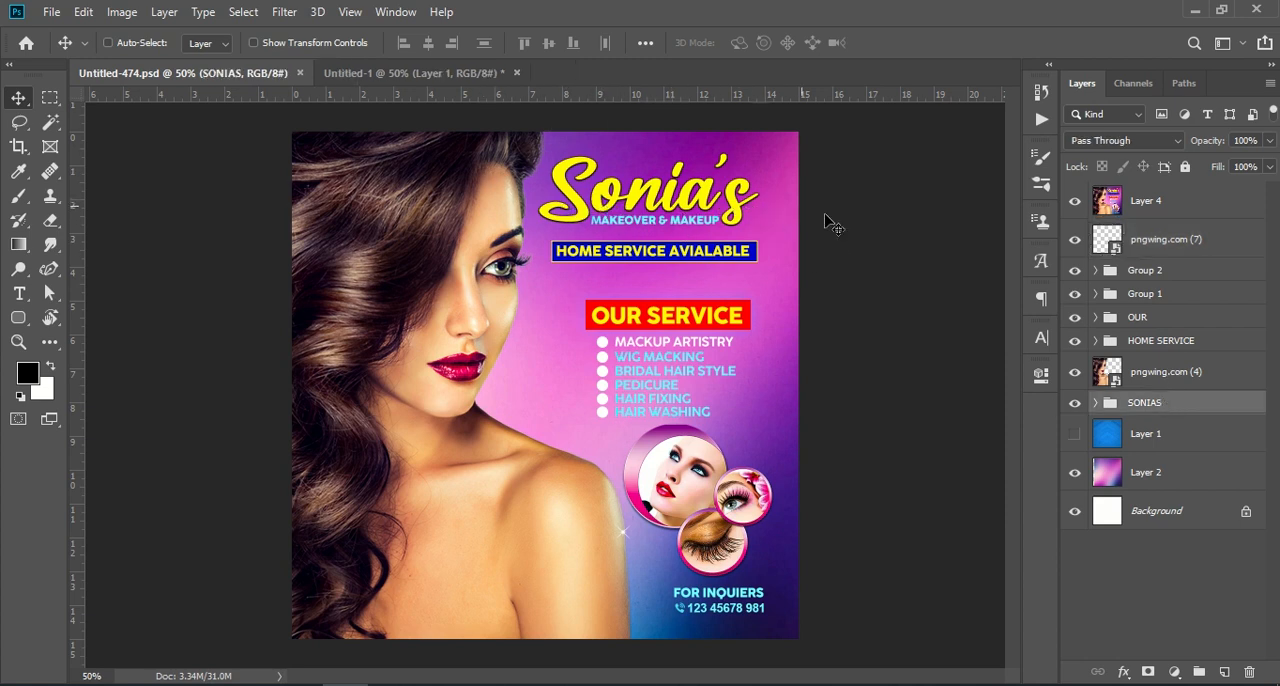
pyautogui.moveTo(1177, 413); pyautogui.dragTo(660, 220)
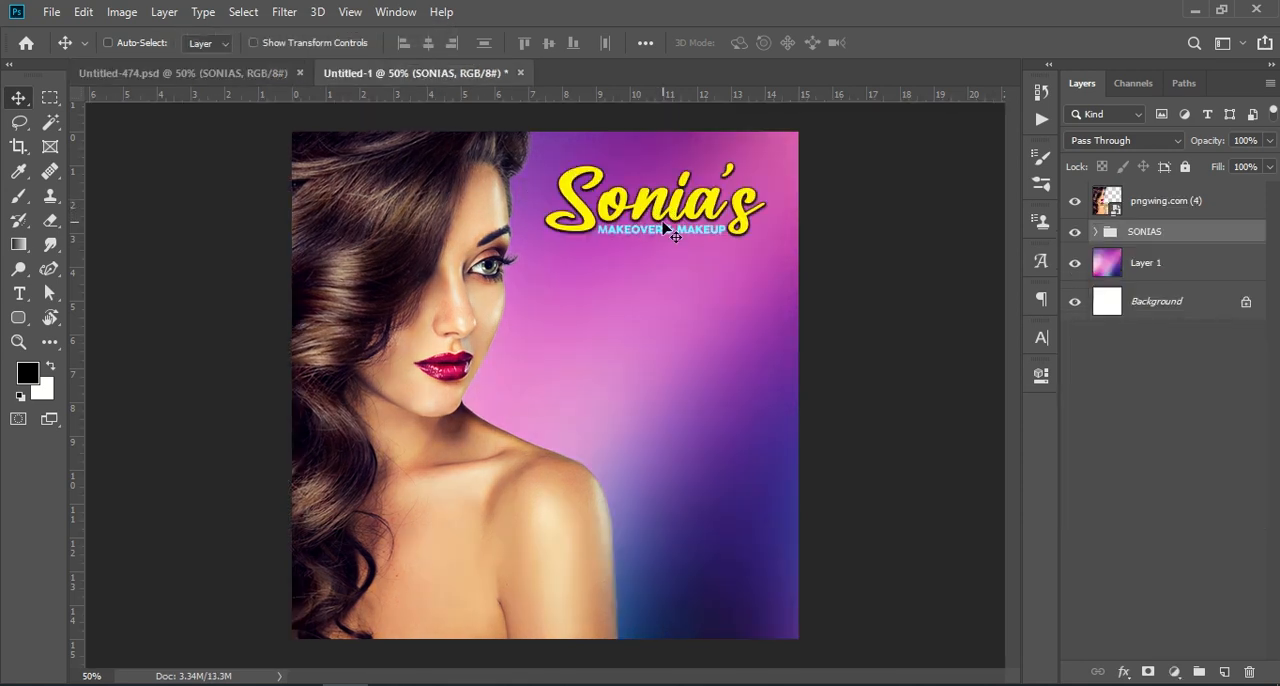
pyautogui.hotkey('ctrl', 't')
pyautogui.moveTo(665, 227); pyautogui.dragTo(675, 197)
pyautogui.press('Return')
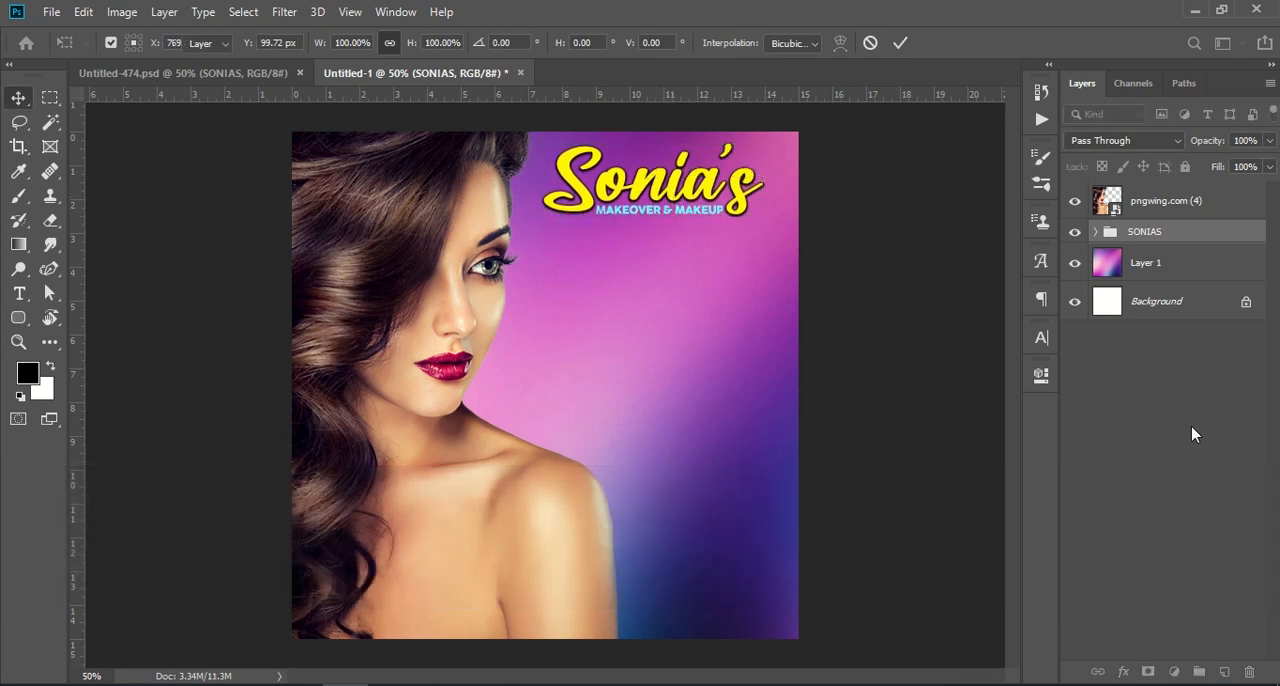
pyautogui.click(1192, 434)
# Examine the font, size and colour settings of the Sonia's title text.
pyautogui.click(19, 293)
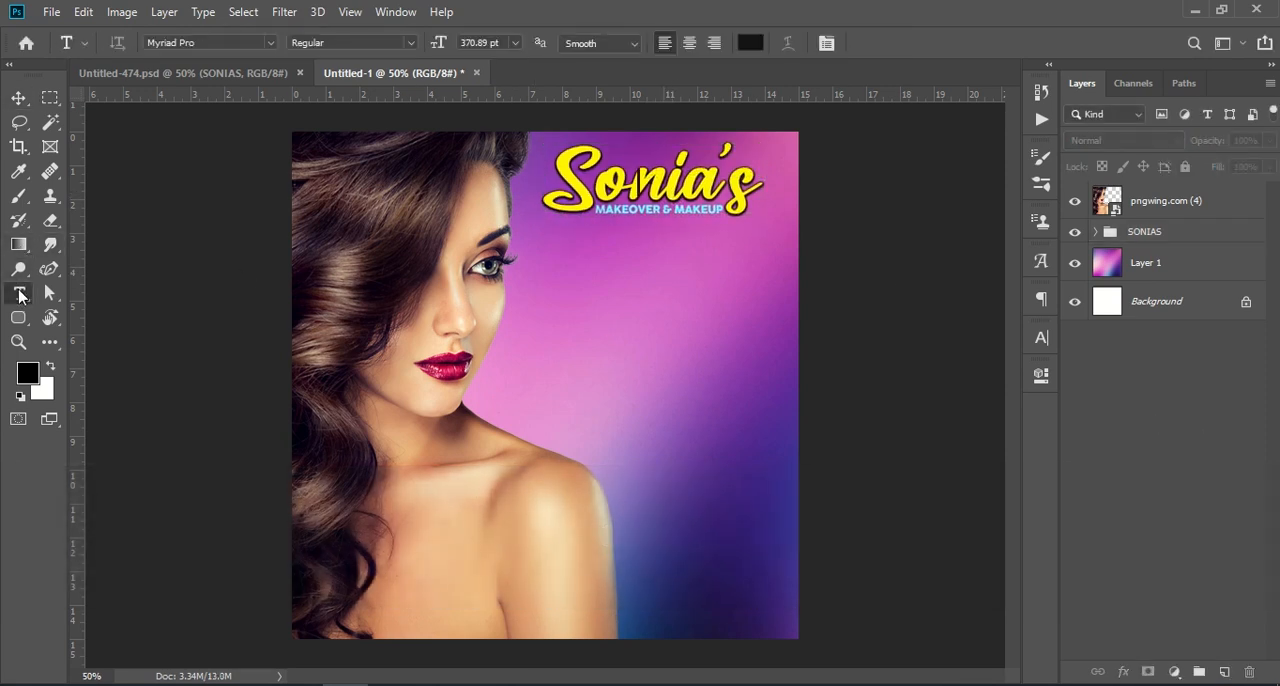
pyautogui.click(652, 186)
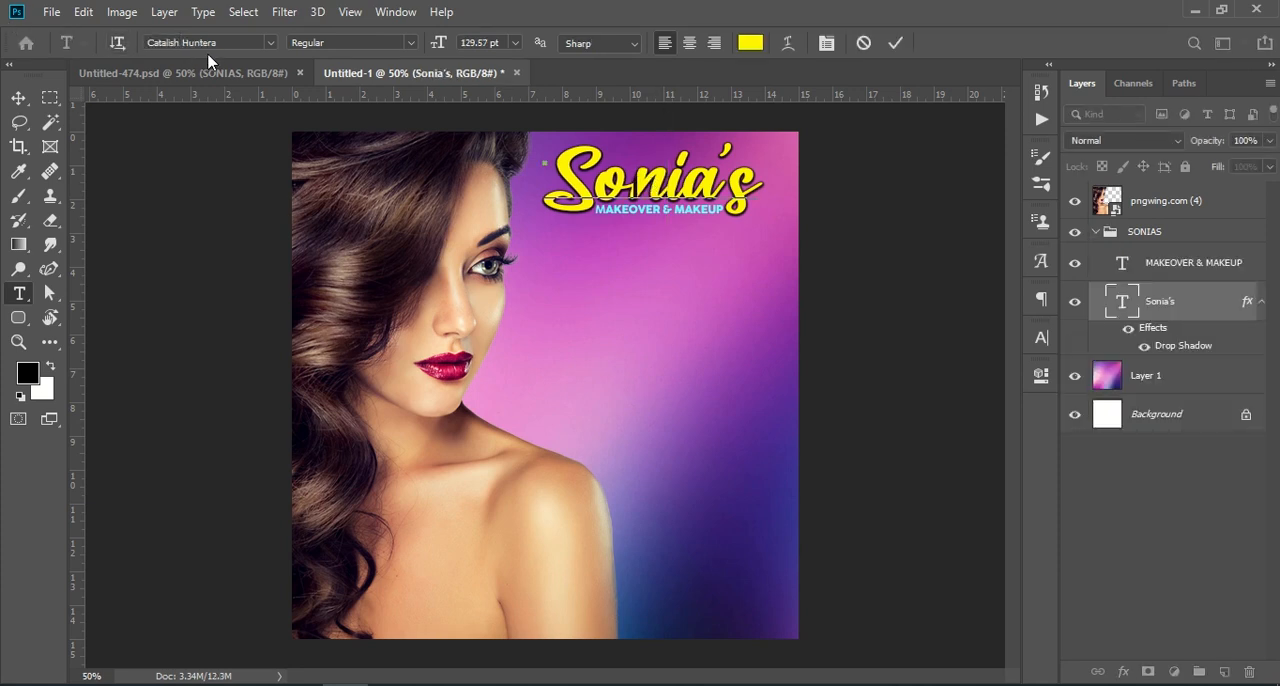
pyautogui.click(896, 43)
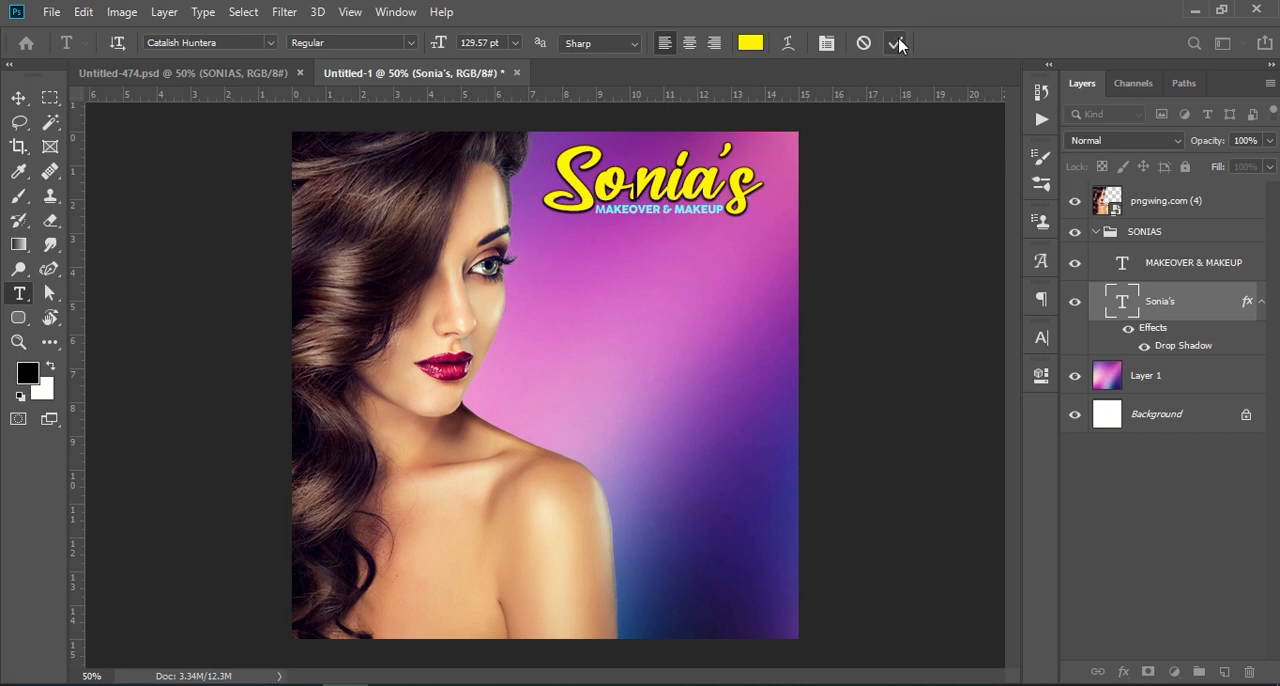
pyautogui.click(17, 97)
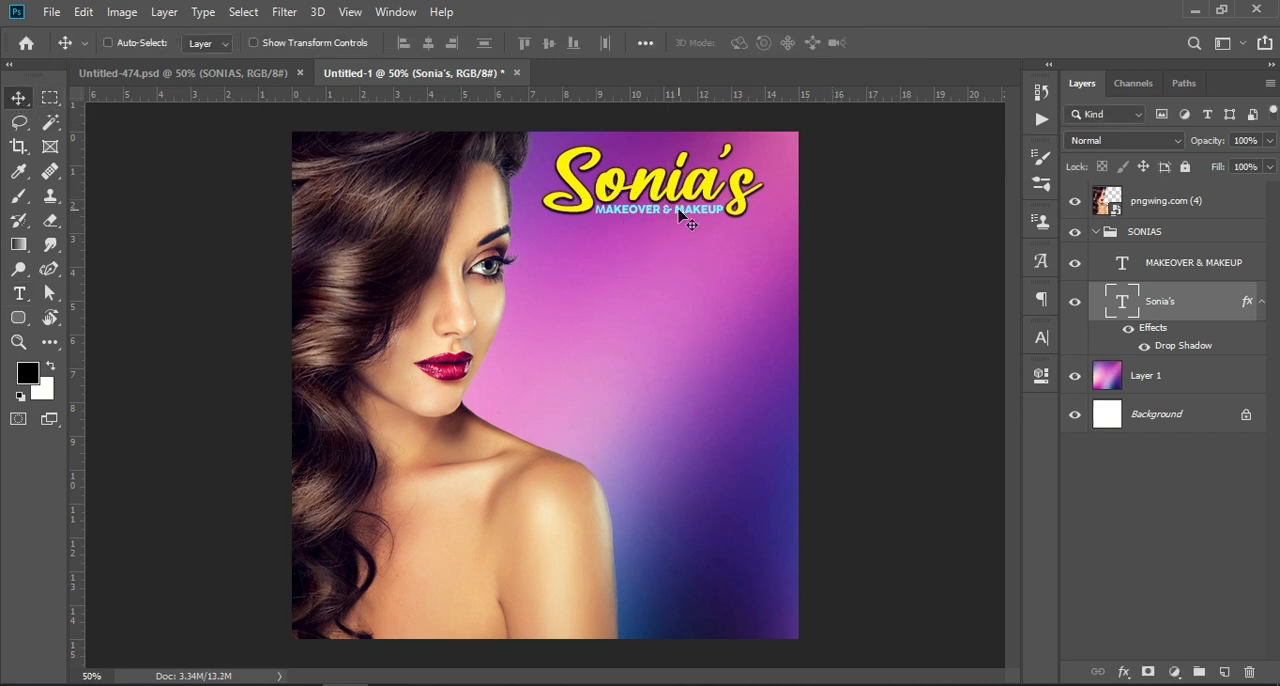
# Copy the HOME SERVICE group from Untitled-474.psd into Untitled-1 and position it directly below the MAKEOVER & MAKEUP line.
pyautogui.click(222, 72)
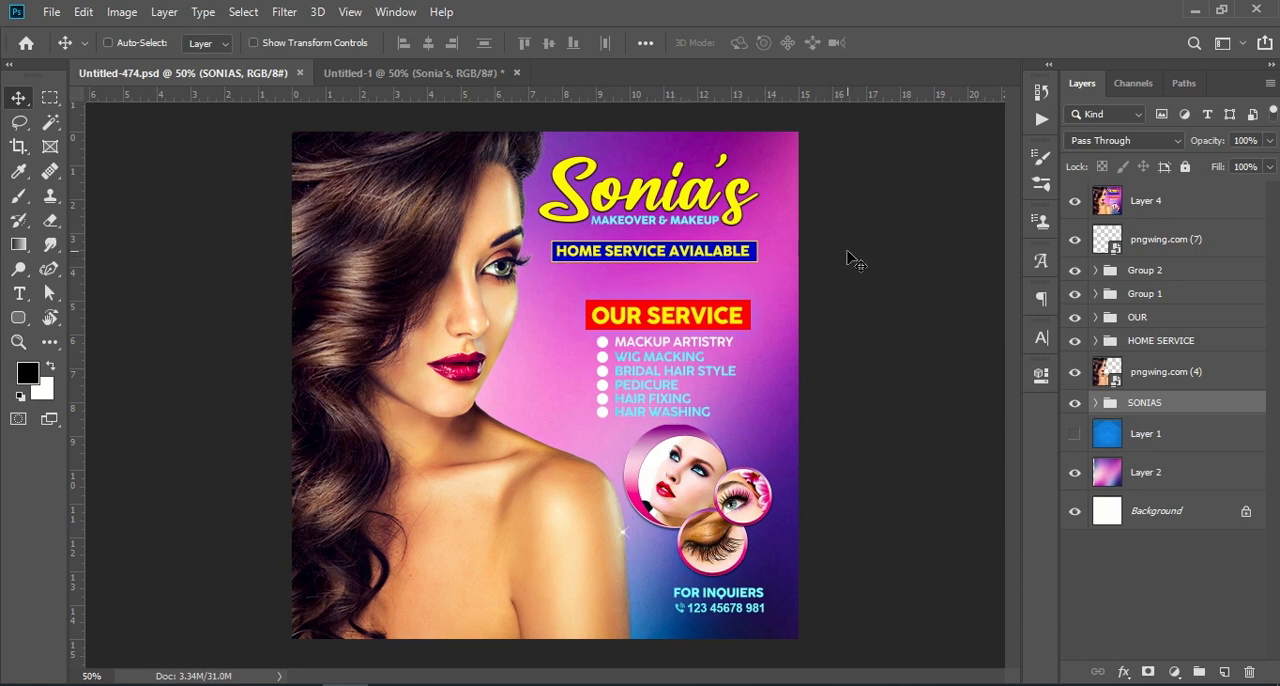
pyautogui.moveTo(1170, 347); pyautogui.dragTo(702, 249)
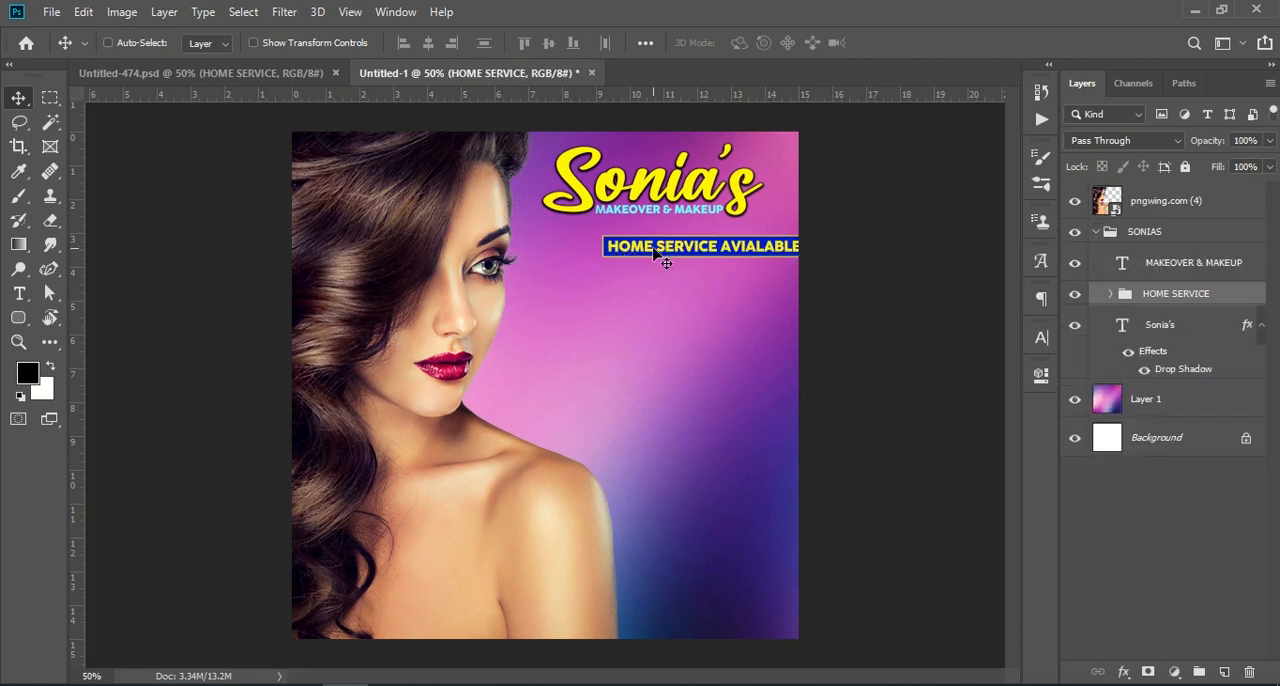
pyautogui.hotkey('ctrl', 't')
pyautogui.moveTo(743, 253); pyautogui.dragTo(697, 240)
pyautogui.press('Return')
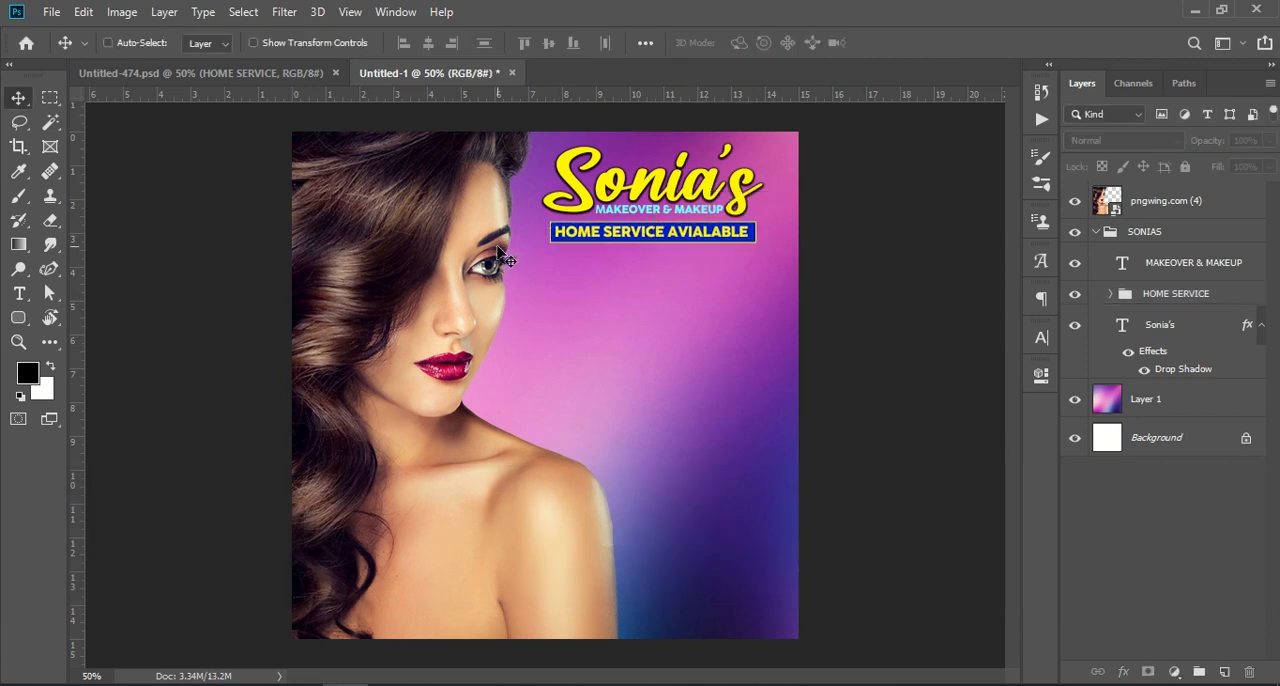
# Copy the OUR group with the OUR SERVICE heading from Untitled-474.psd into Untitled-1 and position it below the home service banner.
pyautogui.click(230, 72)
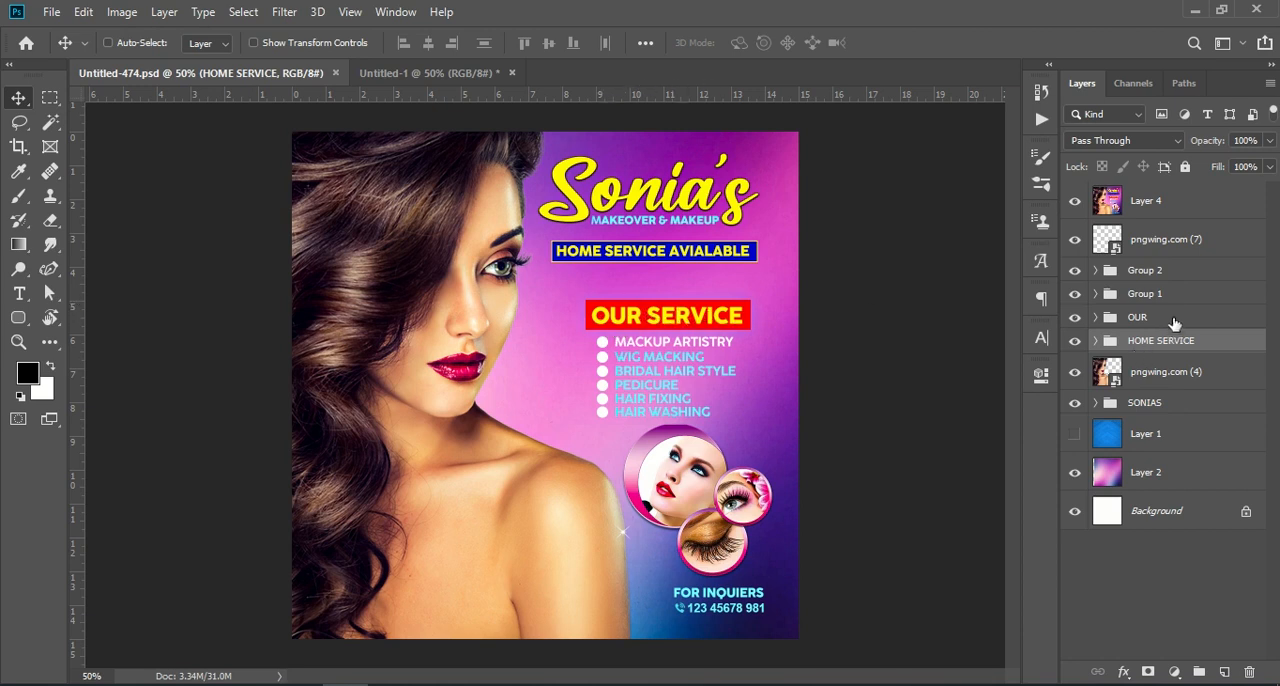
pyautogui.moveTo(1165, 318); pyautogui.dragTo(677, 306)
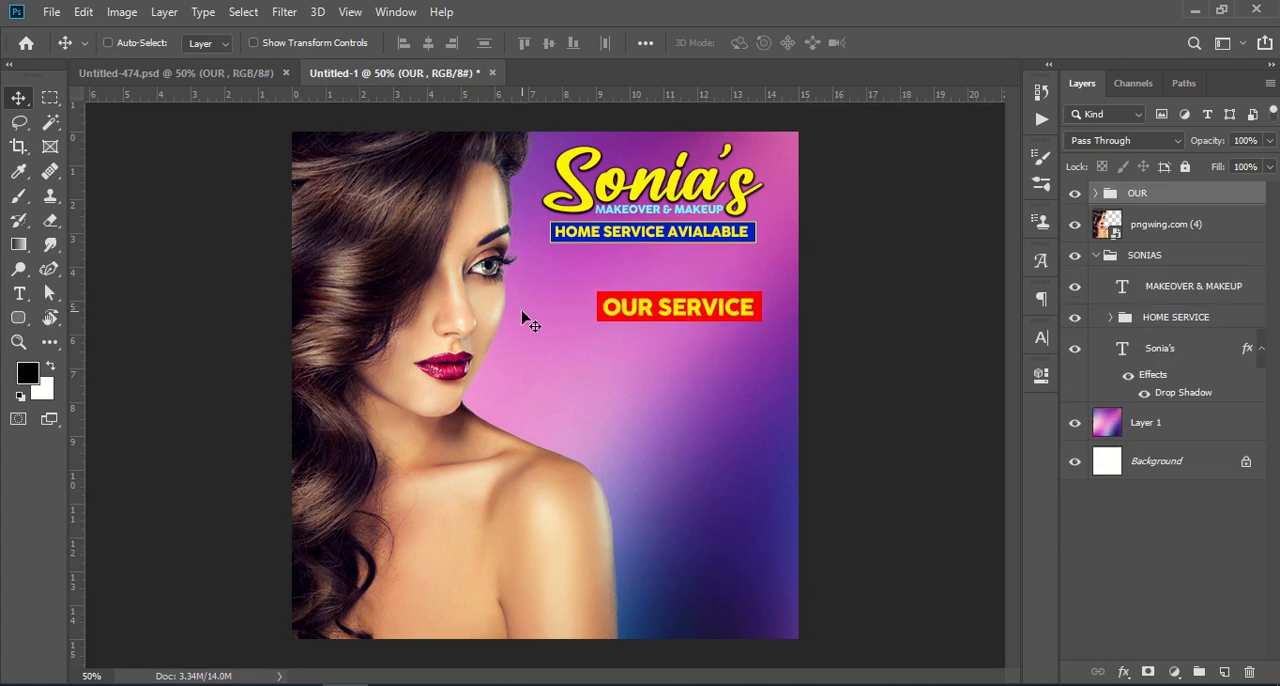
pyautogui.hotkey('ctrl', 't')
pyautogui.moveTo(706, 315); pyautogui.dragTo(670, 290)
pyautogui.click(1136, 528)
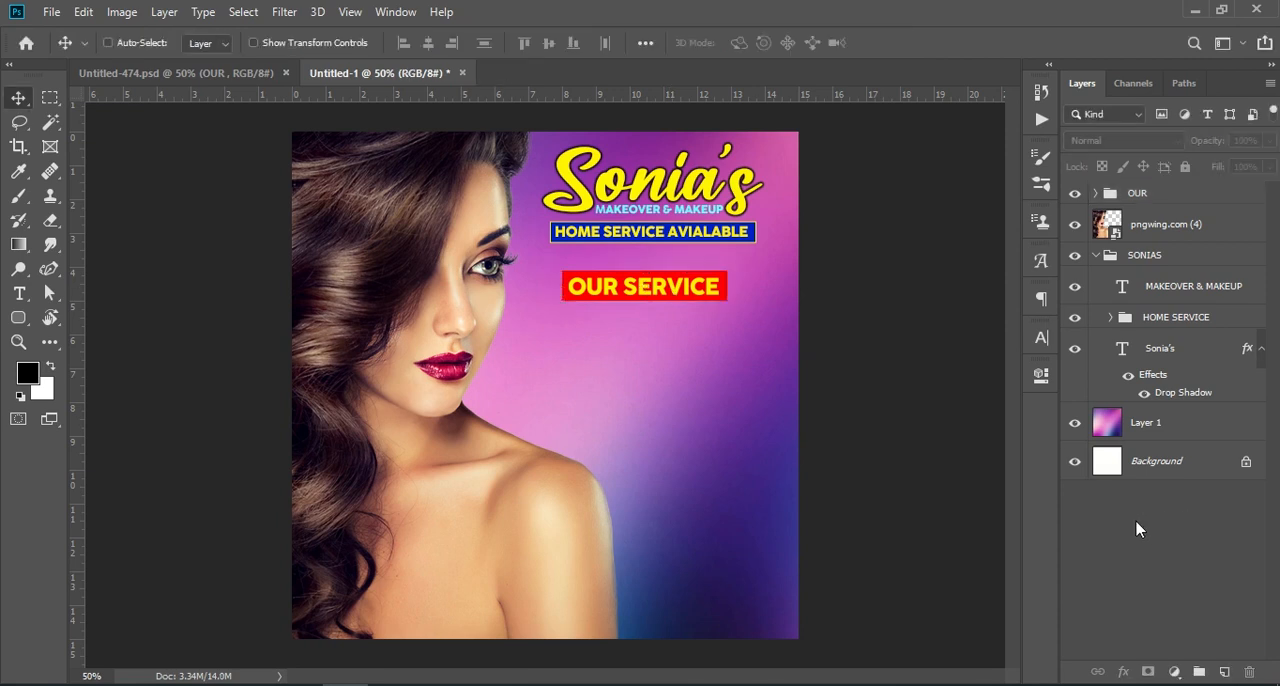
# Copy the services list in Group 1 from Untitled-474.psd into Untitled-1 and position it directly under the OUR SERVICE heading.
pyautogui.click(170, 72)
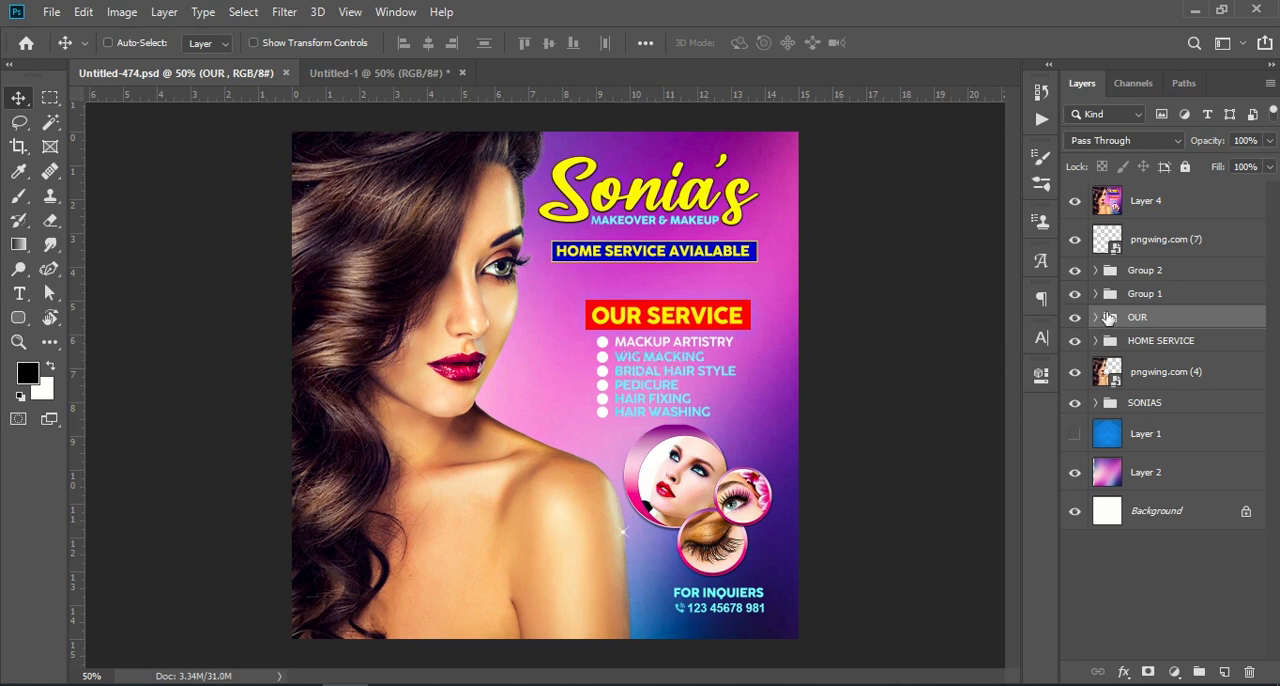
pyautogui.click(1141, 299)
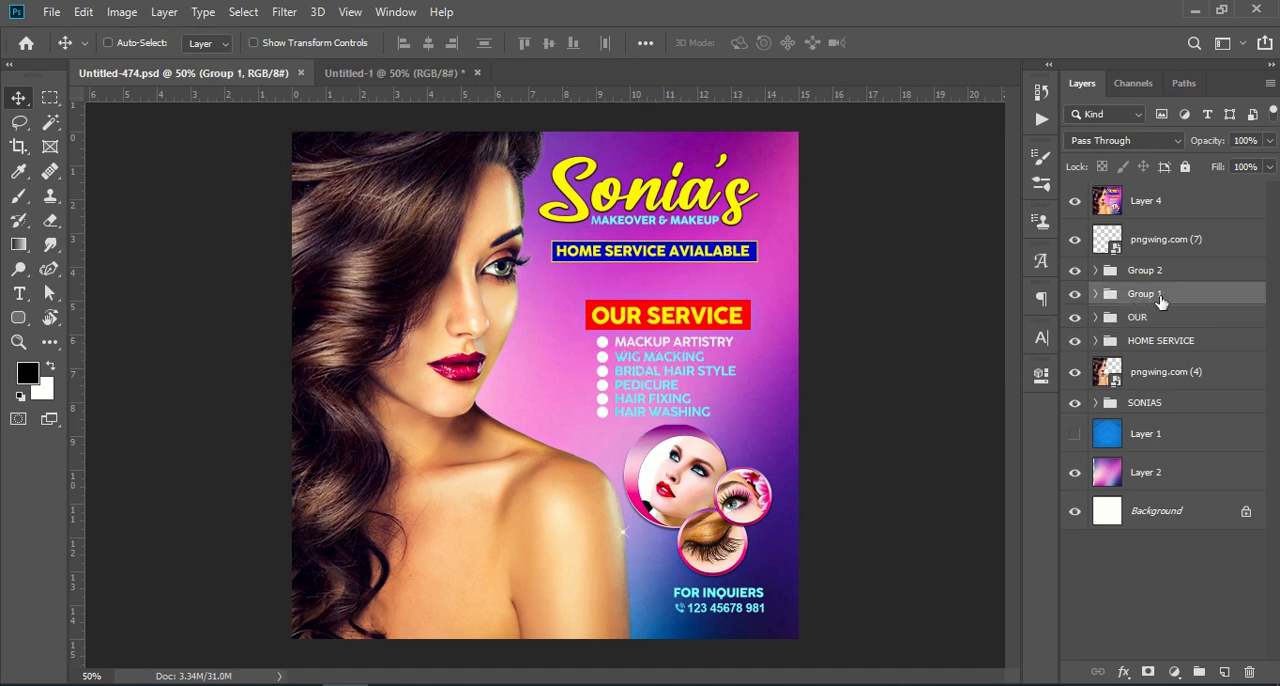
pyautogui.moveTo(1163, 300); pyautogui.dragTo(651, 385)
pyautogui.hotkey('ctrl', 't')
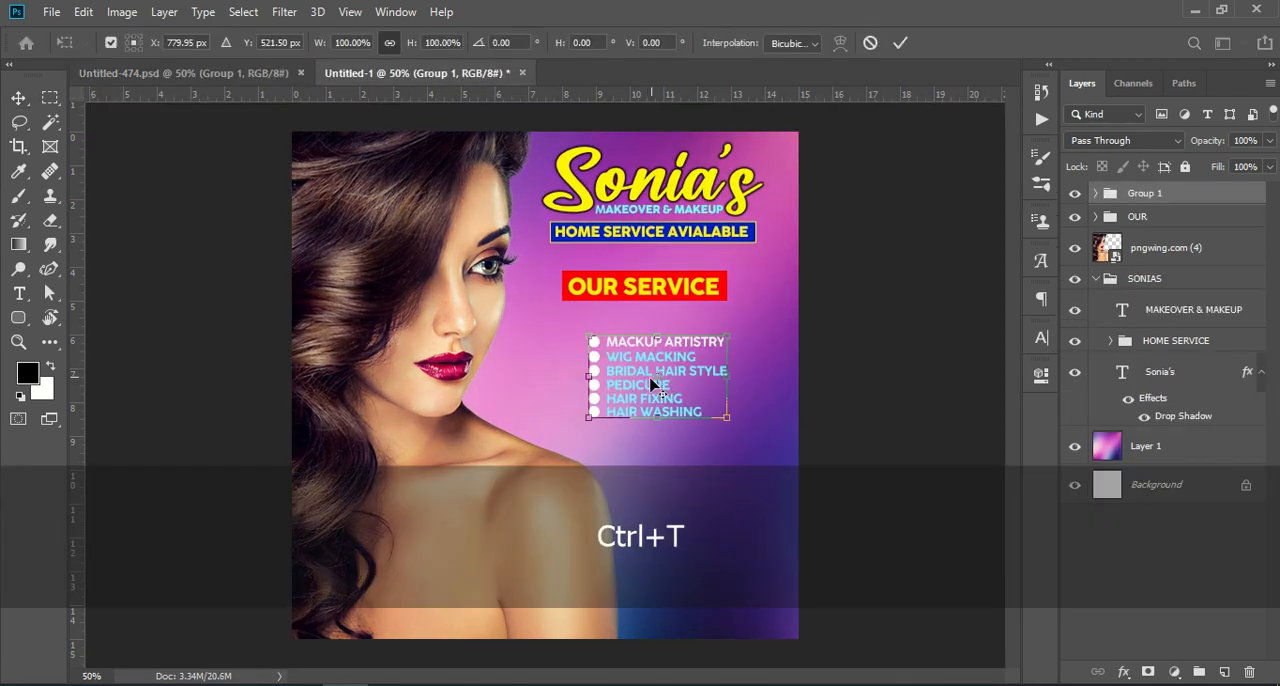
pyautogui.moveTo(637, 374); pyautogui.dragTo(620, 347)
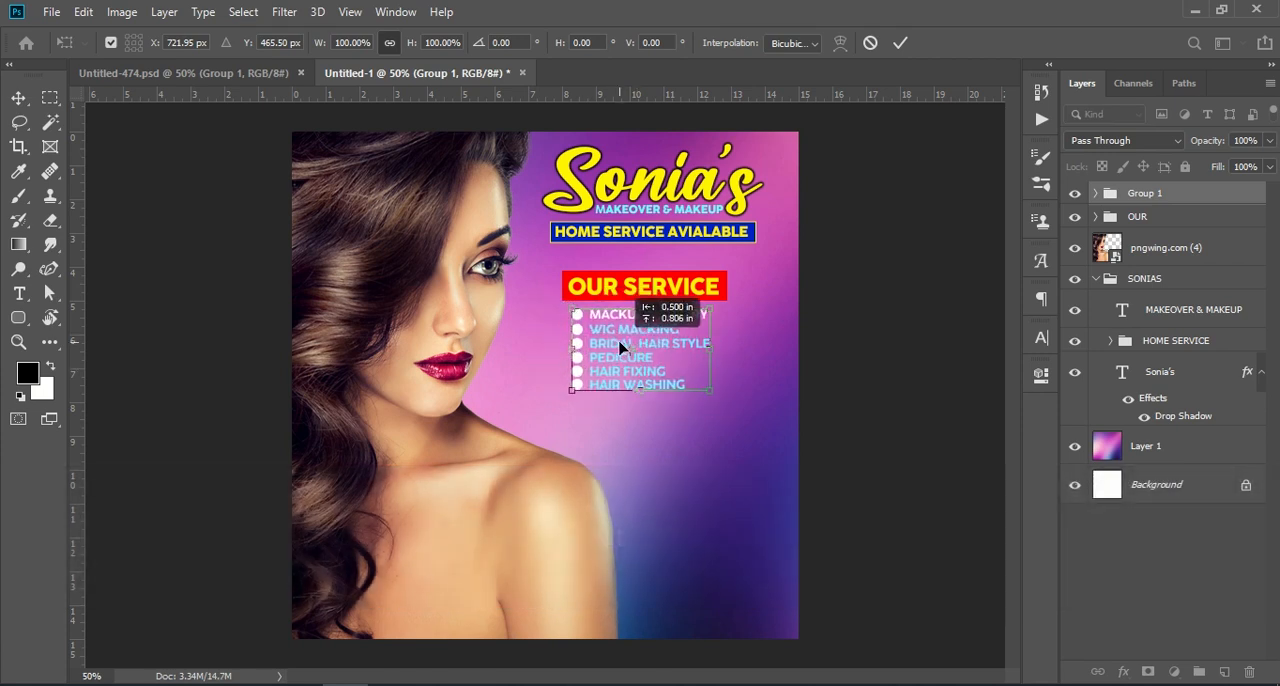
pyautogui.press('Return')
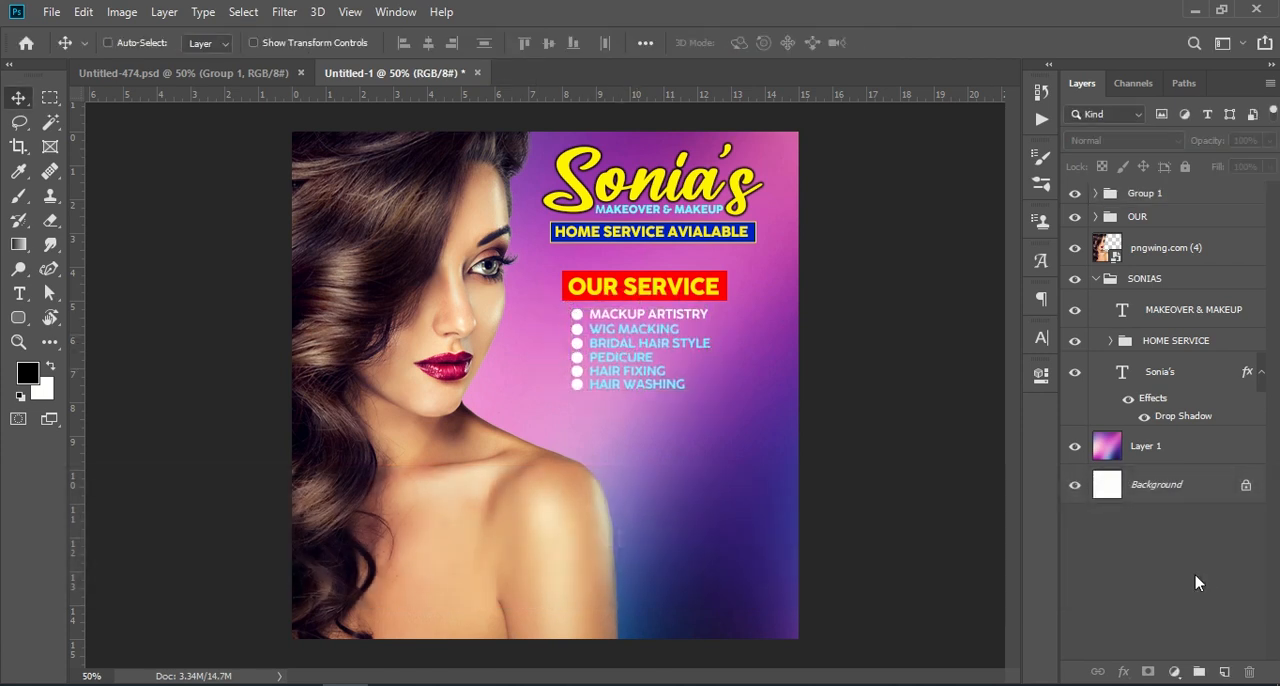
# Copy Group 2 with the FOR INQUIERS contact lines from Untitled-474.psd into Untitled-1, below the services list.
pyautogui.click(272, 77)
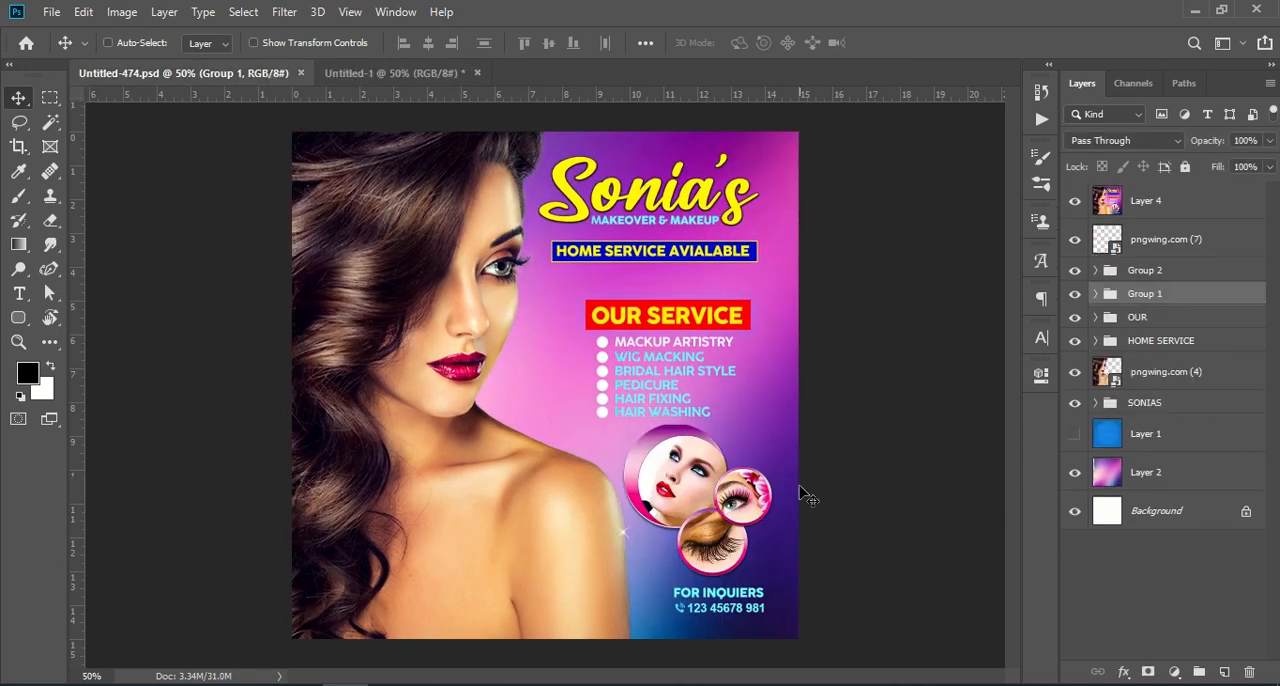
pyautogui.click(1155, 272)
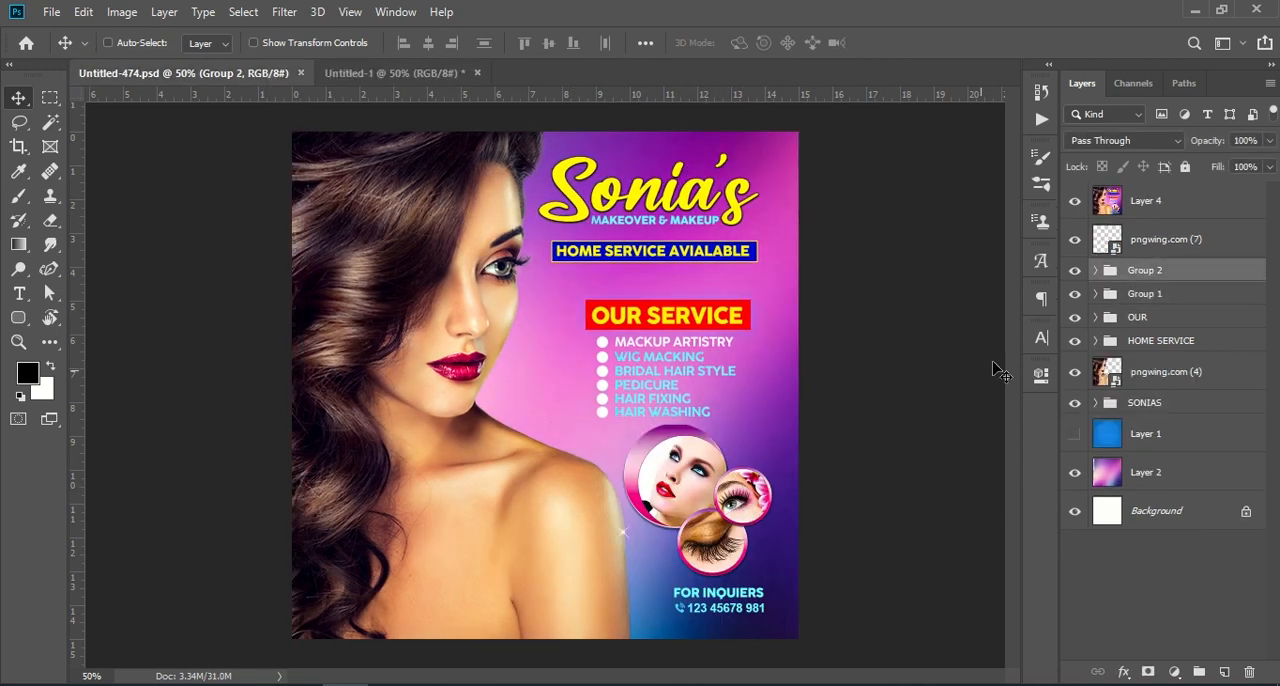
pyautogui.moveTo(1192, 274); pyautogui.dragTo(712, 472)
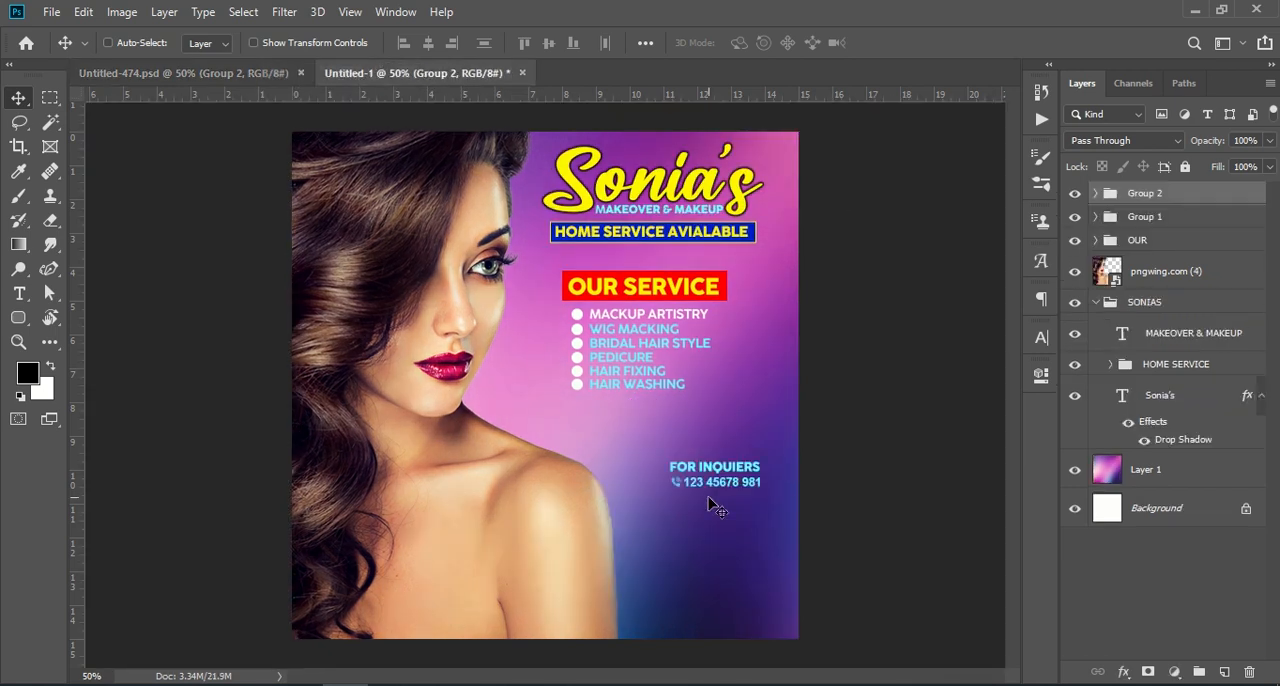
pyautogui.hotkey('ctrl', 't')
pyautogui.moveTo(725, 480); pyautogui.dragTo(722, 605)
pyautogui.moveTo(722, 601); pyautogui.dragTo(725, 604)
# Copy the pngwing.com (7) layer with the circular makeup photos from Untitled-474.psd into Untitled-1, below the services list.
pyautogui.click(266, 74)
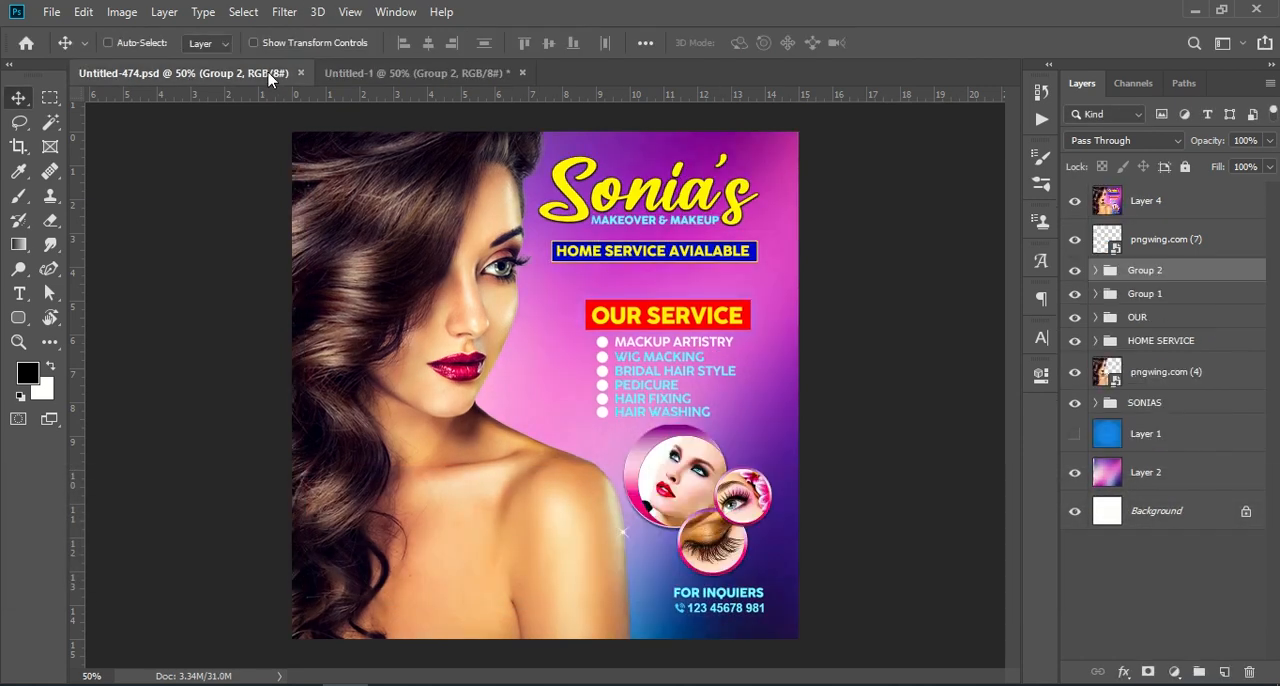
pyautogui.moveTo(1165, 245); pyautogui.dragTo(692, 512)
pyautogui.click(1105, 612)
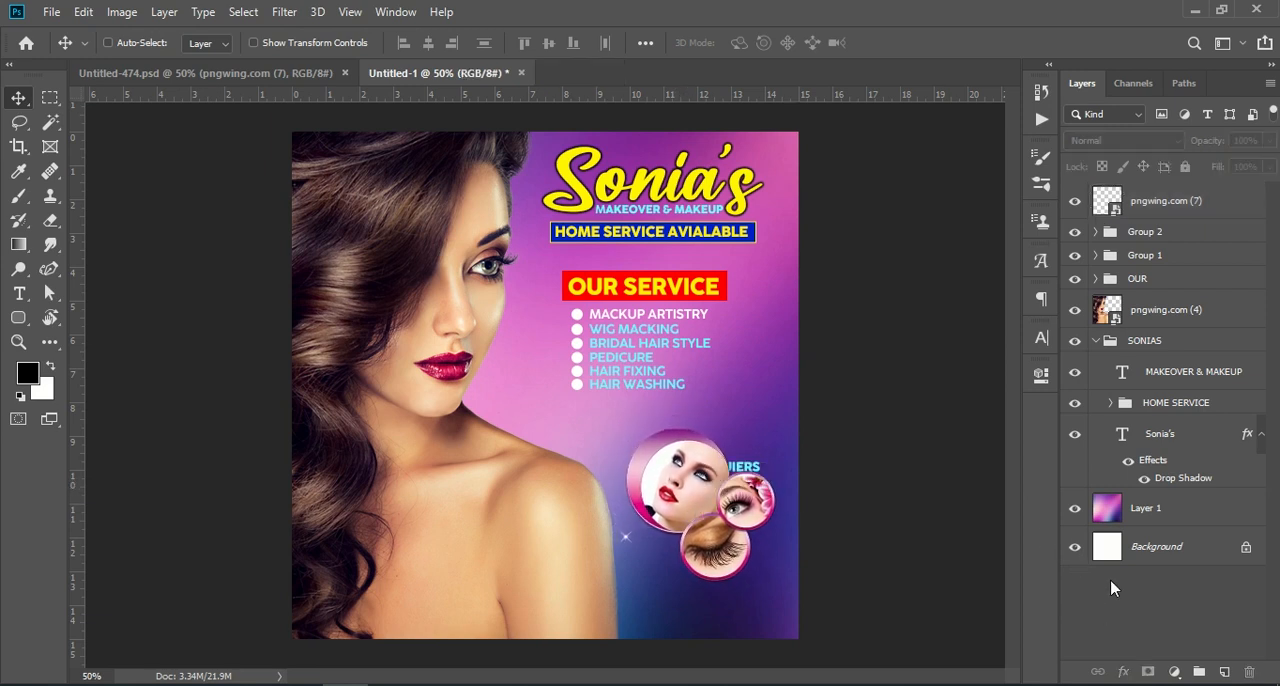
# Move the contact lines in Group 2 down below the circular photos, centred at about X 898 px, Y 1006 px.
pyautogui.click(1160, 236)
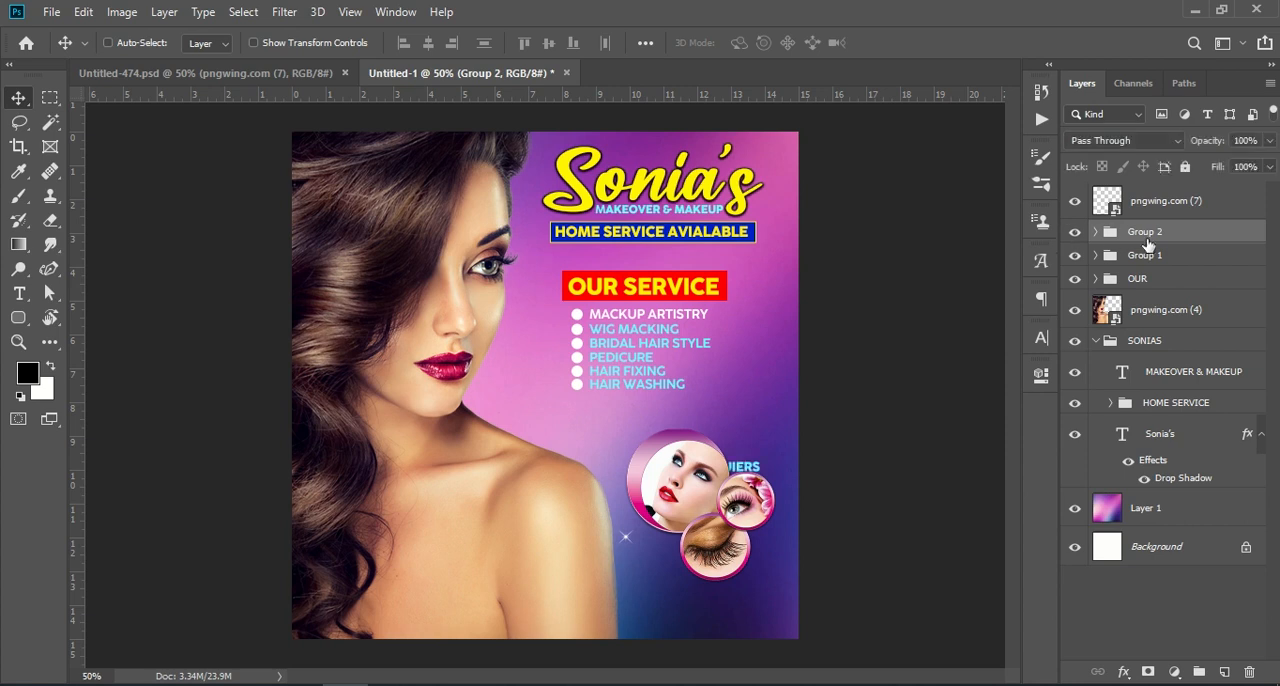
pyautogui.hotkey('ctrl', 't')
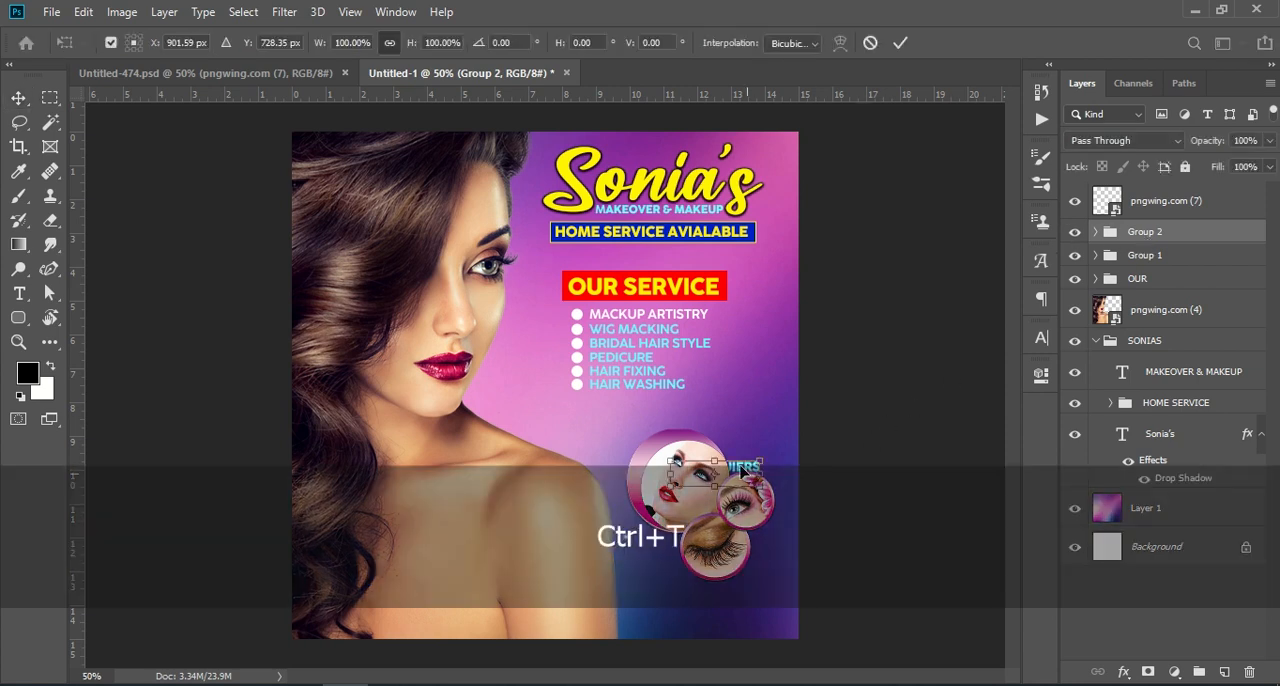
pyautogui.moveTo(742, 478); pyautogui.dragTo(743, 607)
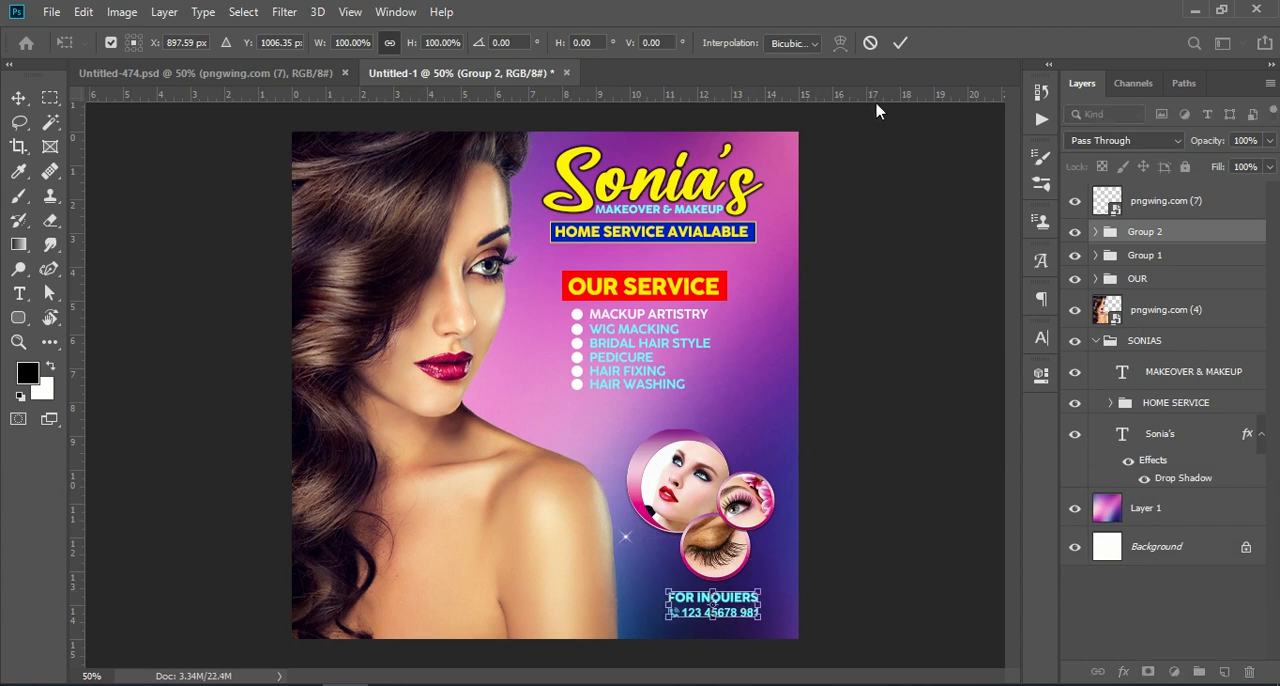
pyautogui.click(900, 42)
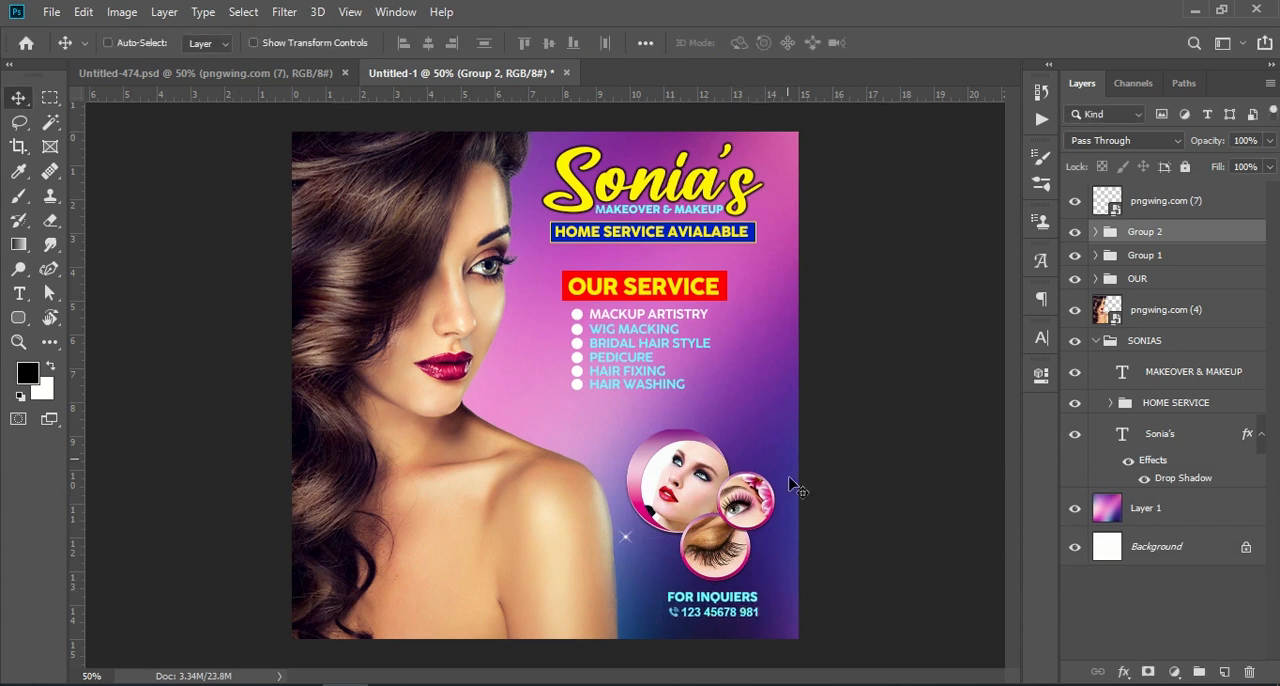
# Shift the circular makeup photos slightly up and left, and the Layer 1 gradient background slightly up and right.
pyautogui.click(1142, 205)
pyautogui.moveTo(680, 497); pyautogui.dragTo(669, 486)
pyautogui.click(300, 72)
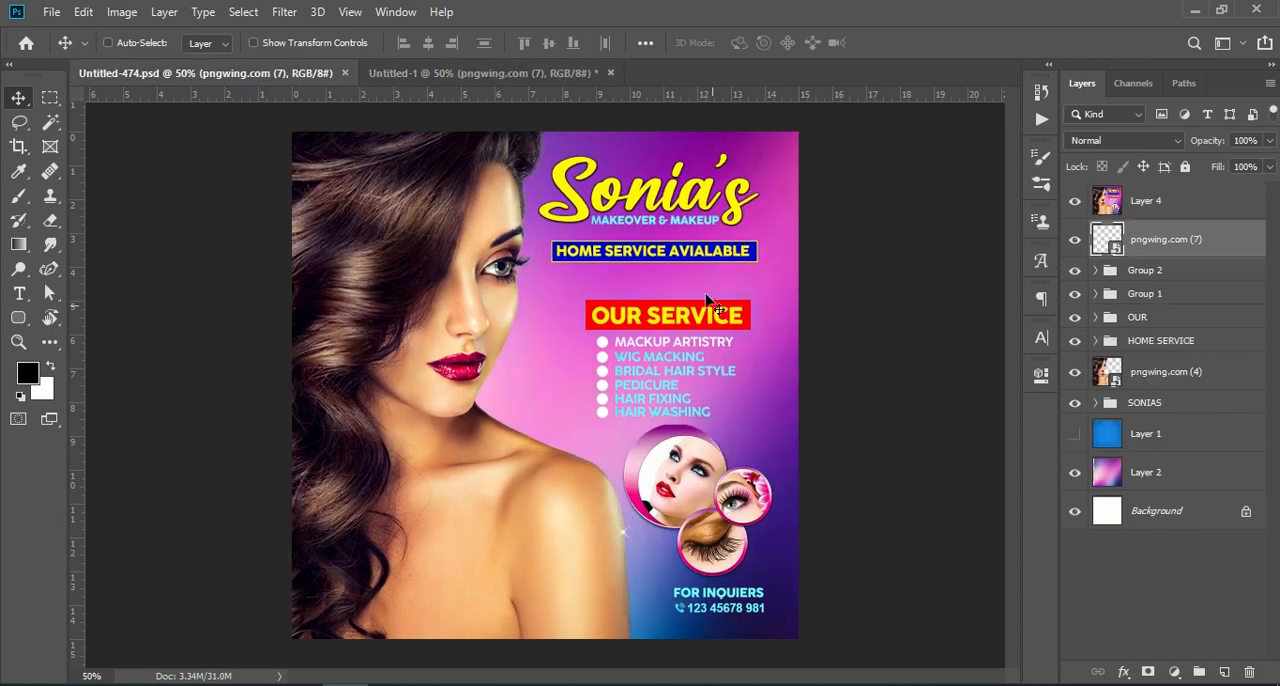
pyautogui.click(450, 73)
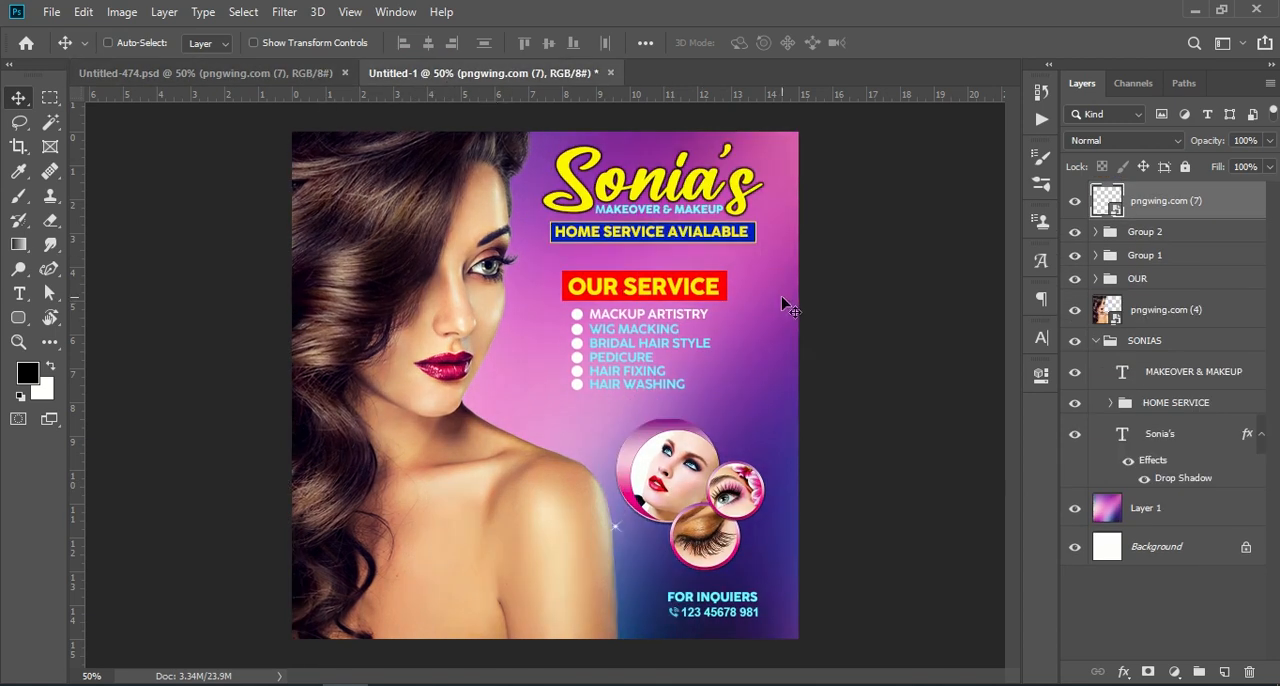
pyautogui.click(1172, 512)
pyautogui.moveTo(766, 402); pyautogui.dragTo(790, 384)
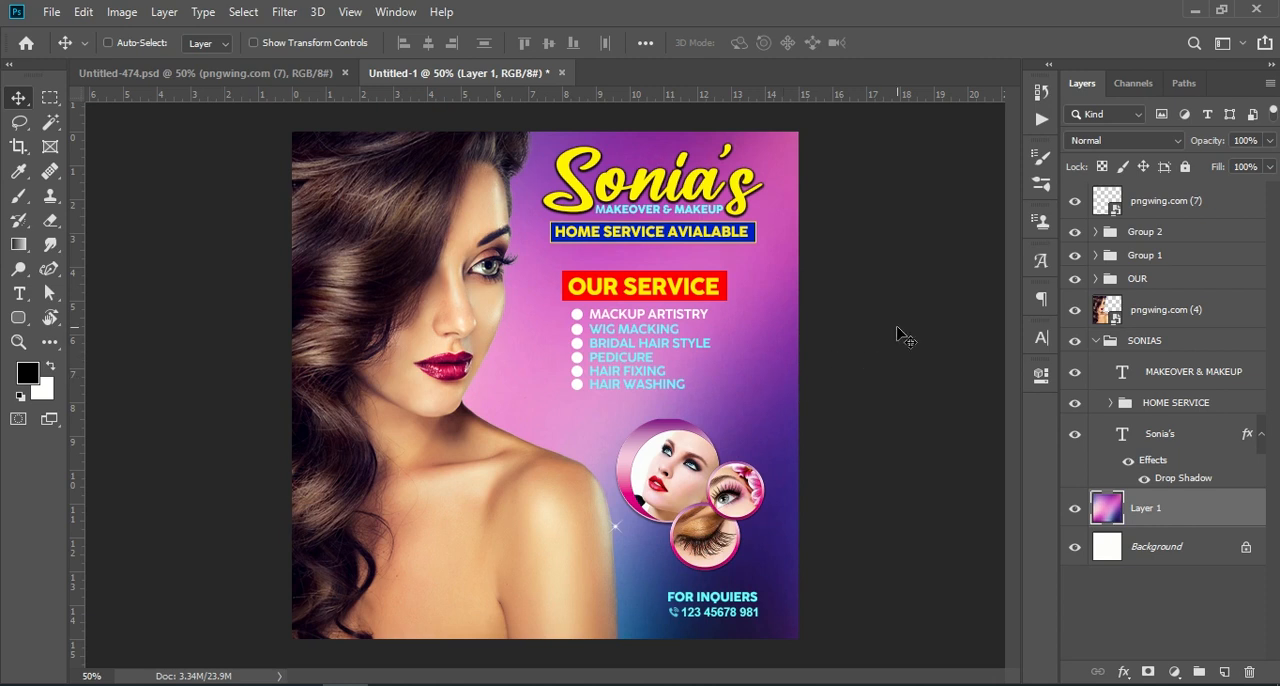
# Stamp all visible layers into a new layer at the top of the stack and open it in the Camera Raw Filter.
pyautogui.click(1155, 212)
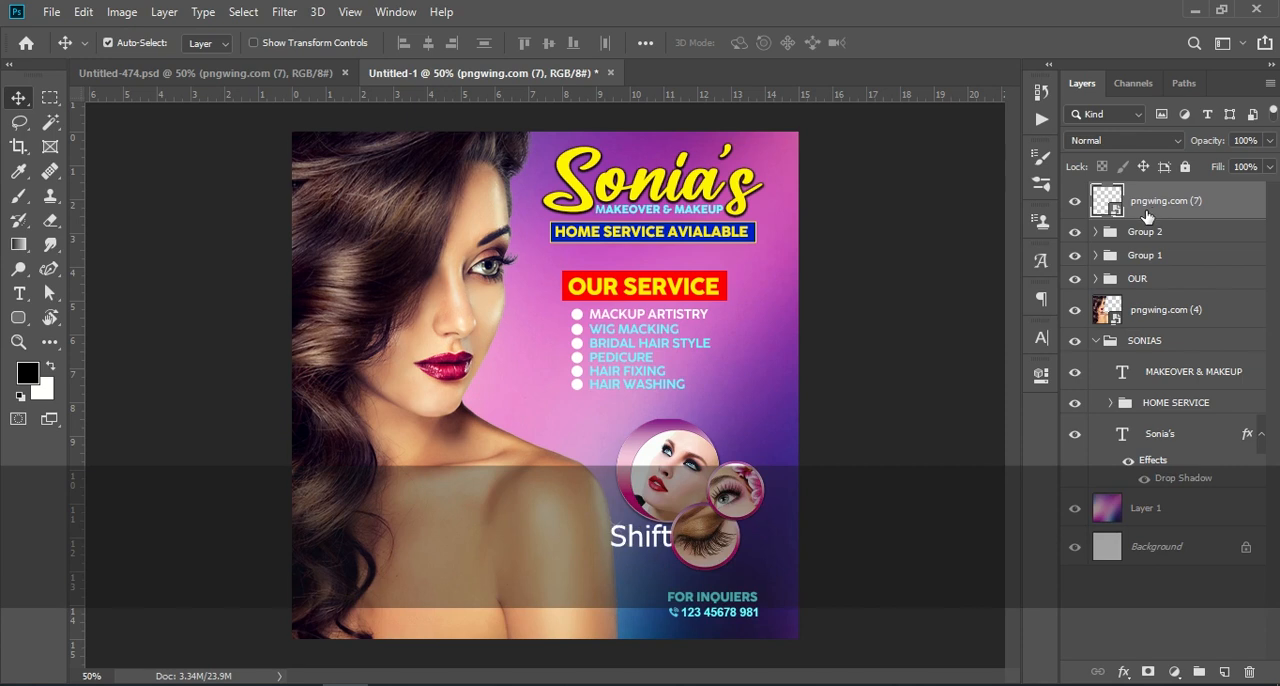
pyautogui.hotkey('ctrl', 'shift', 'alt', 'e')
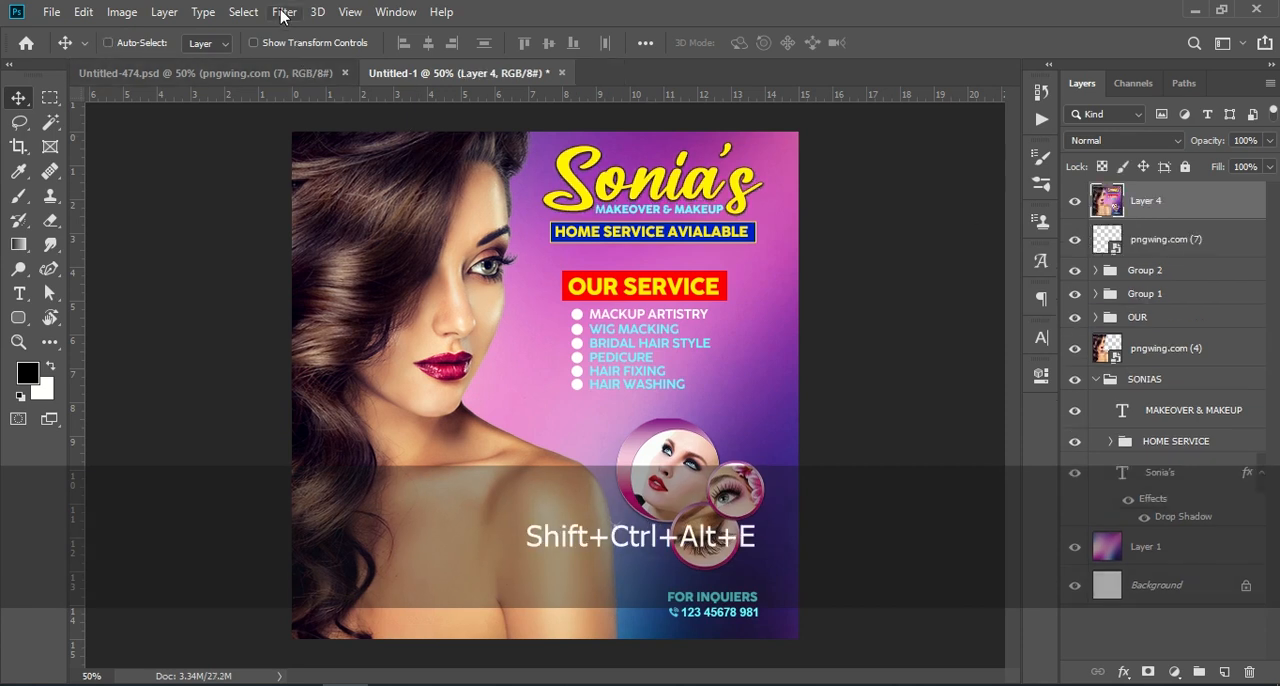
pyautogui.click(283, 12)
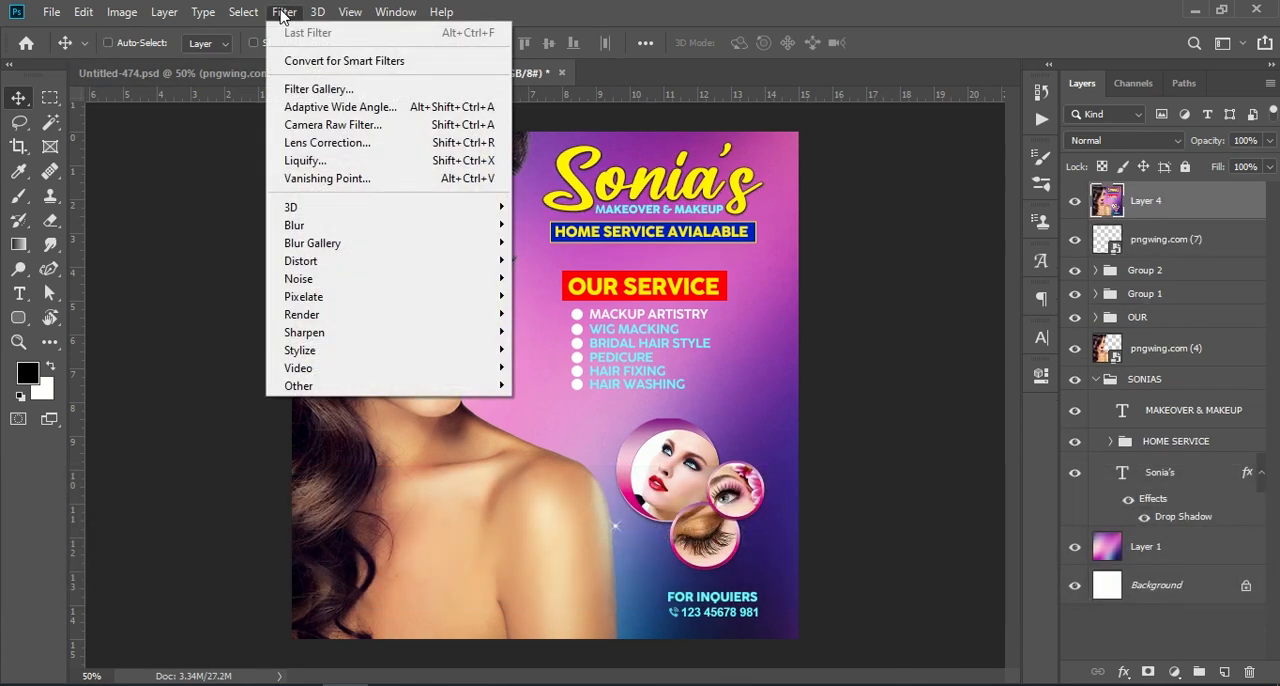
pyautogui.click(396, 128)
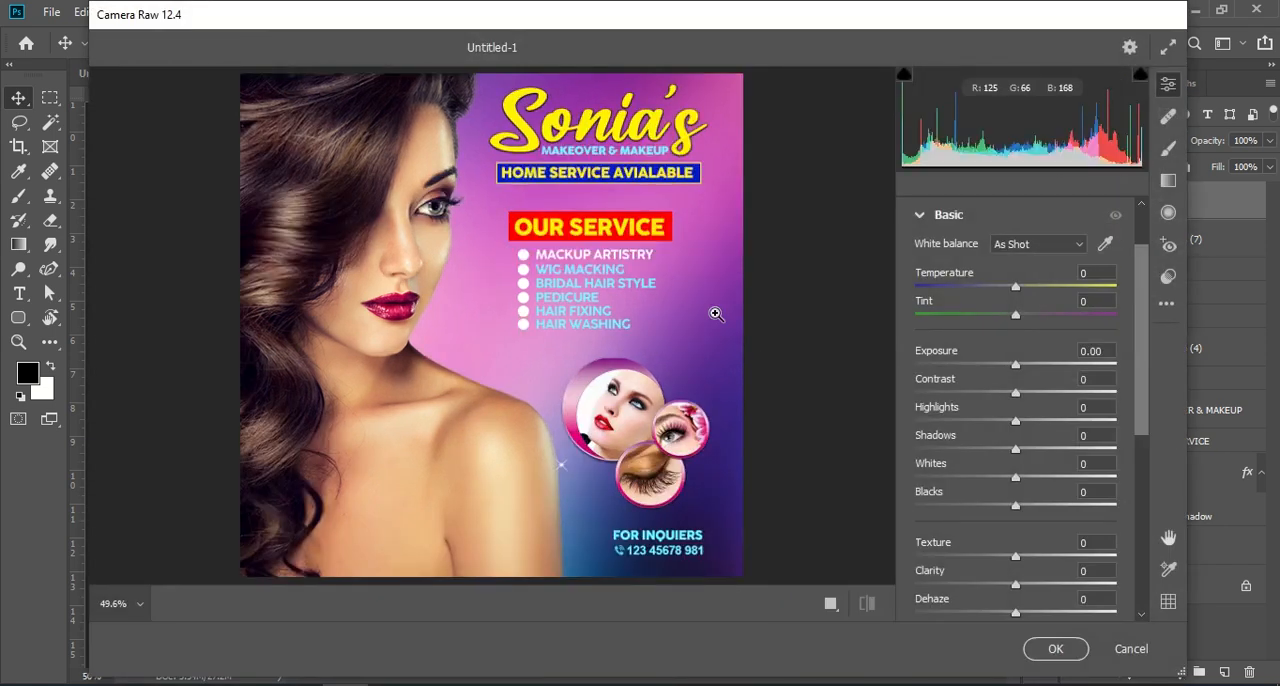
# Set Texture to +15, Clarity to +25, Dehaze to +7, Vibrance to +10 and Saturation to +7.
pyautogui.scroll(-3, 1081, 404)
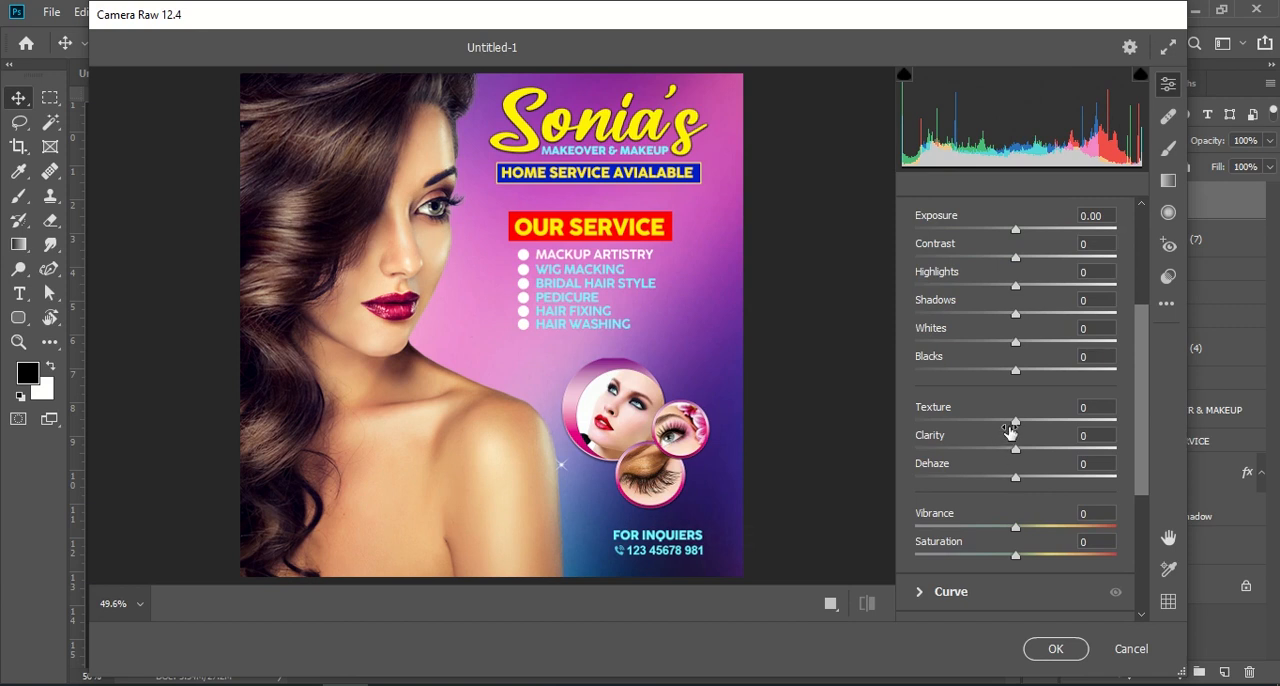
pyautogui.moveTo(1019, 426); pyautogui.dragTo(1021, 480)
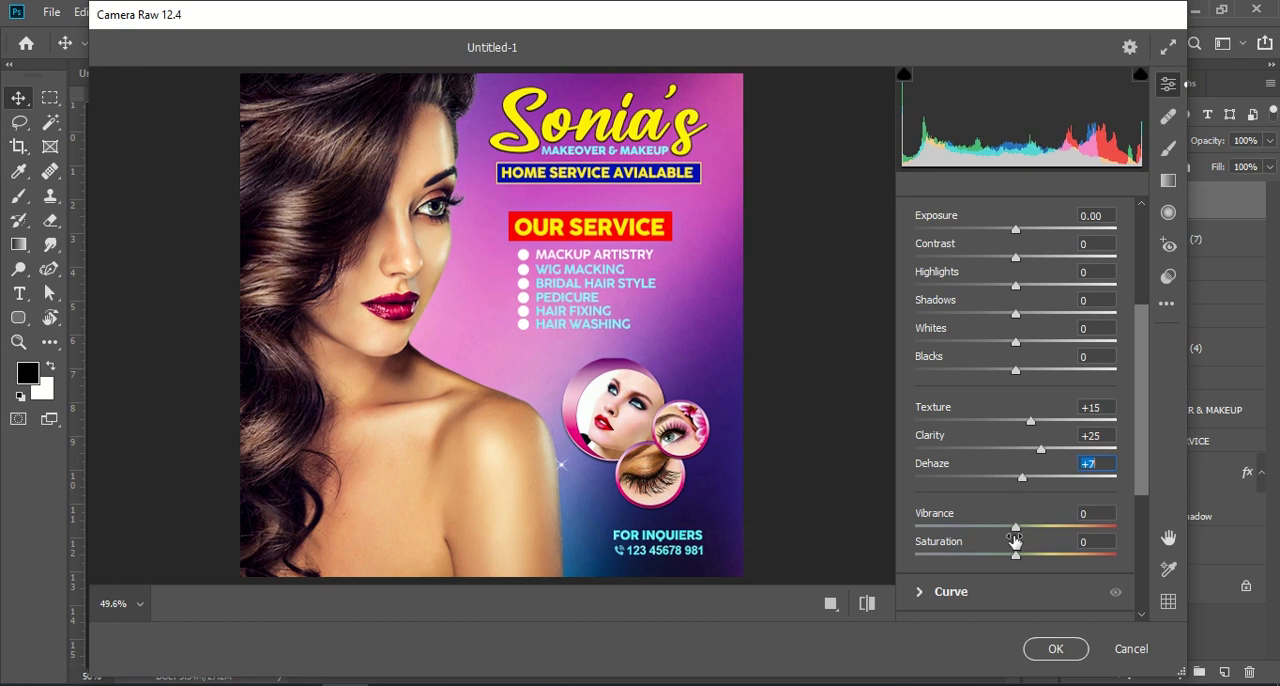
pyautogui.moveTo(1017, 528); pyautogui.dragTo(1024, 554)
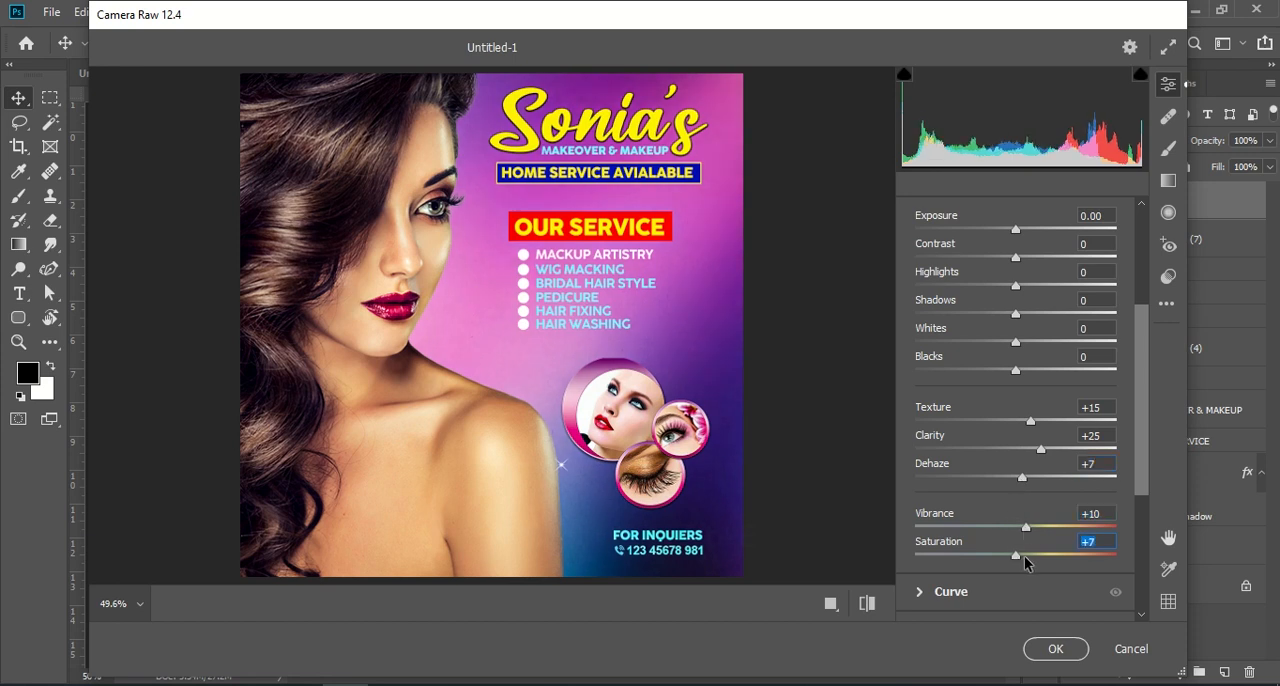
# Fine-tune the Basic tone settings, apply the Camera Raw filter, and compare the poster with and without the stamped layer.
pyautogui.scroll(3, 1052, 375)
pyautogui.moveTo(1015, 350); pyautogui.dragTo(1026, 466)
pyautogui.click(1055, 650)
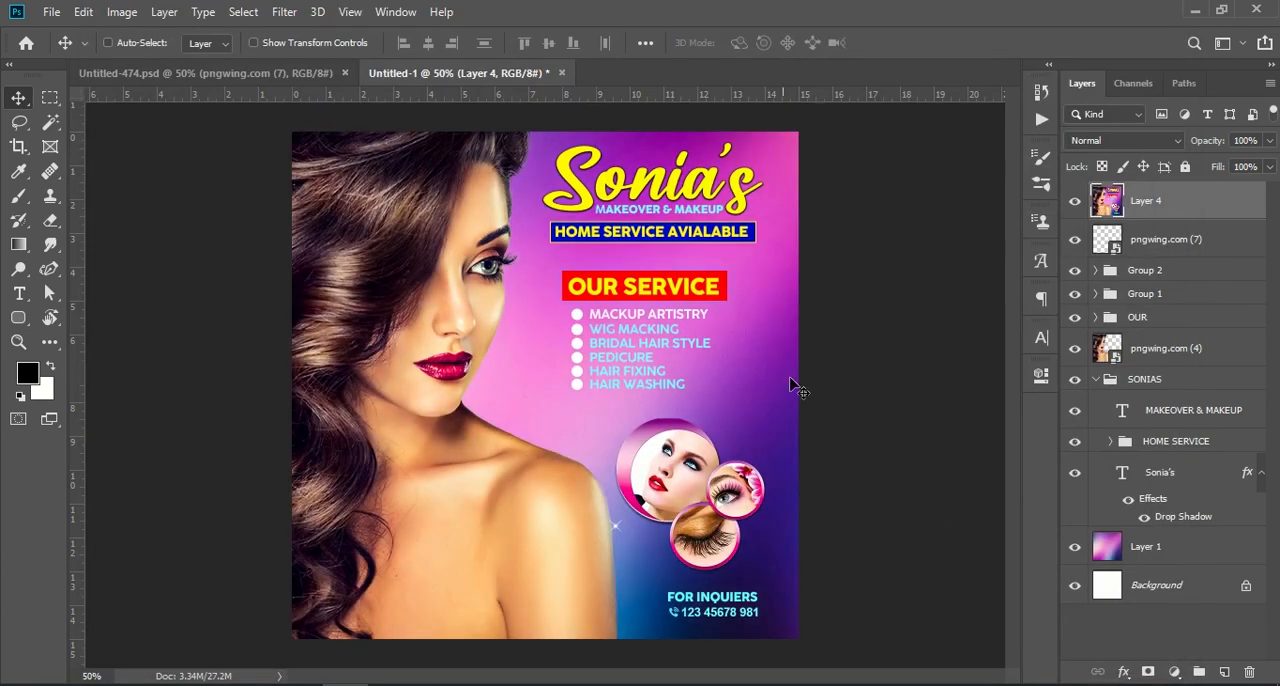
pyautogui.click(1074, 201)
pyautogui.click(1074, 203)
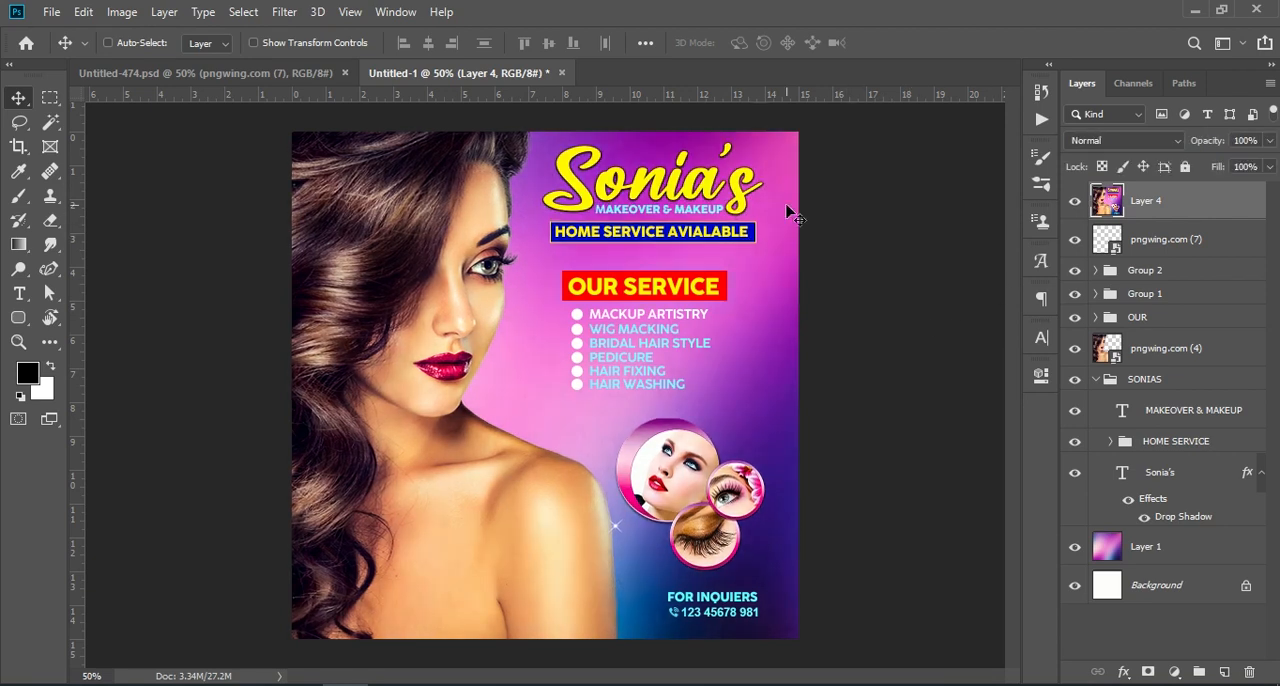